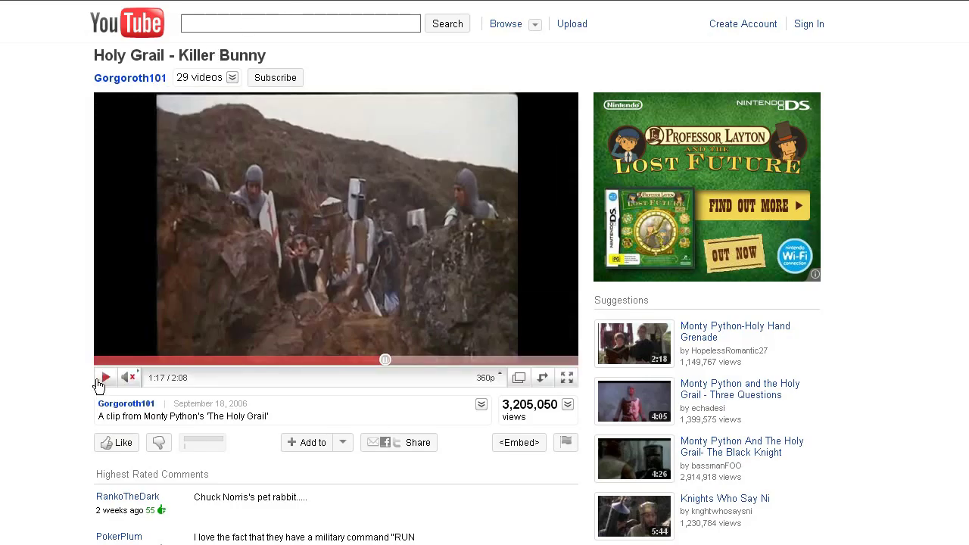
Play the Holy Grail - Killer Bunny clip for about six seconds, then pause it.
{"action": "left_click", "coordinate": [99, 380]}
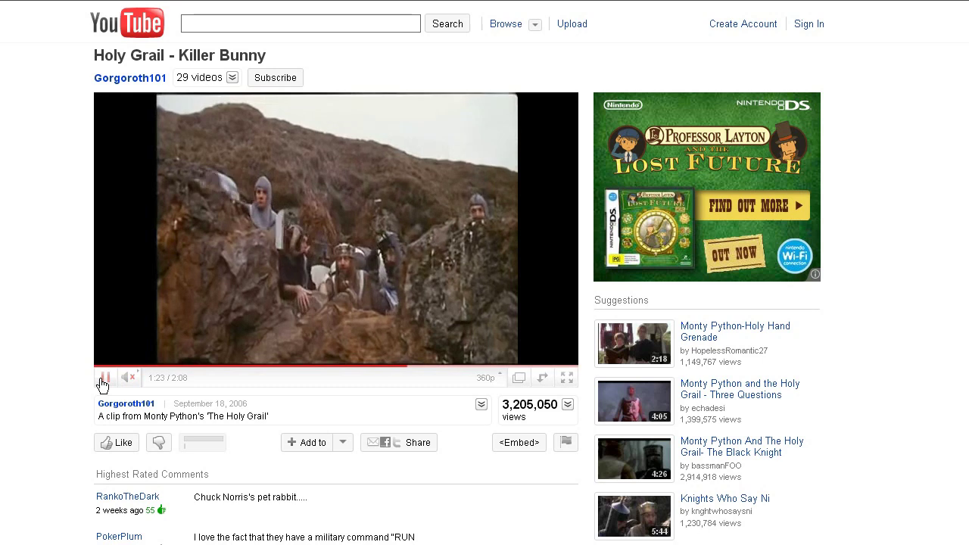
{"action": "left_click", "coordinate": [103, 384]}
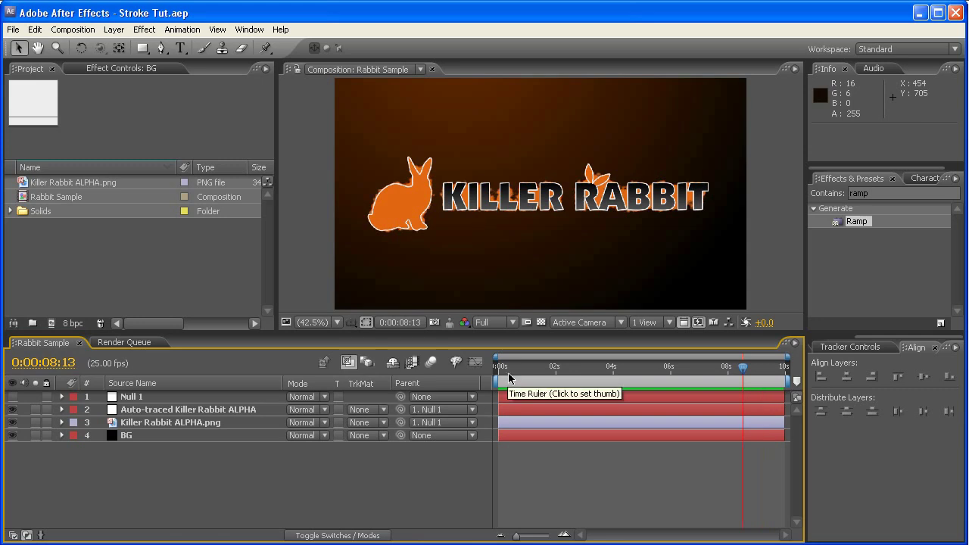
{"action": "left_click", "coordinate": [493, 370]}
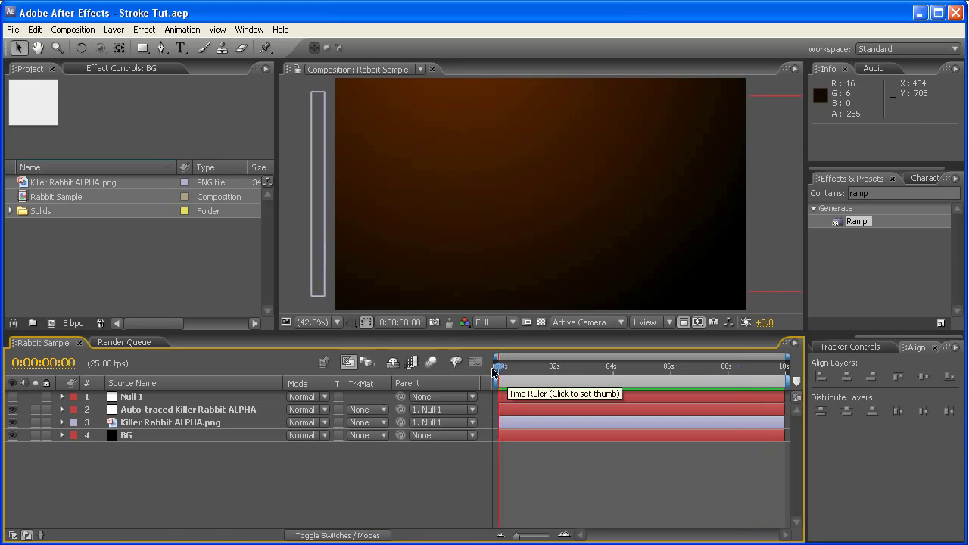
{"action": "key", "text": "space"}
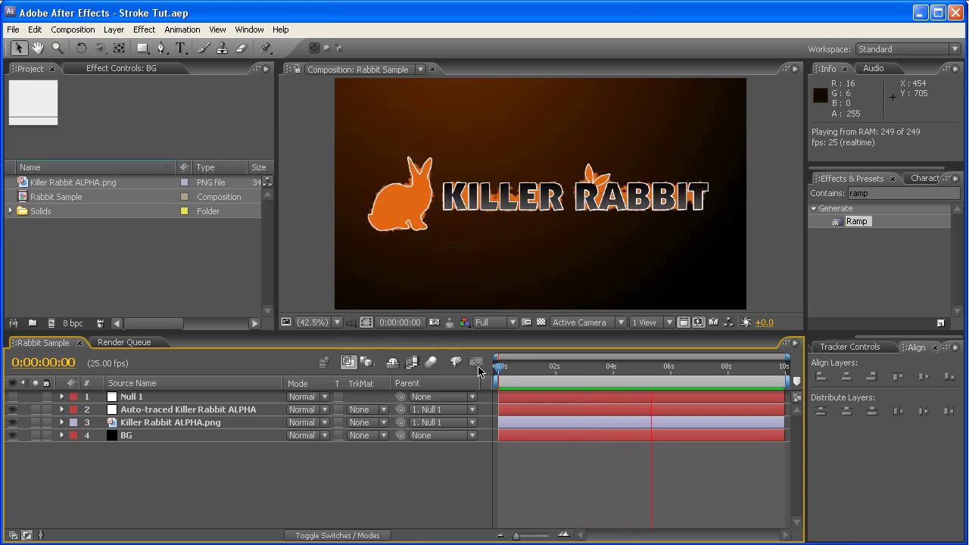
{"action": "key", "text": "space"}
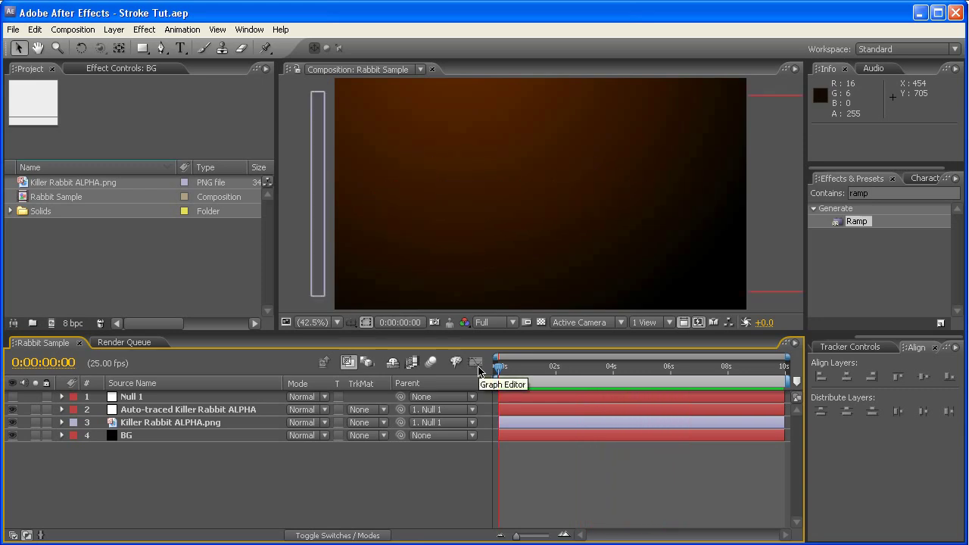
{"action": "mouse_move", "coordinate": [500, 371]}
{"action": "left_mouse_down"}
{"action": "mouse_move", "coordinate": [740, 372]}
{"action": "mouse_move", "coordinate": [498, 377]}
{"action": "mouse_move", "coordinate": [592, 383]}
{"action": "left_mouse_up"}
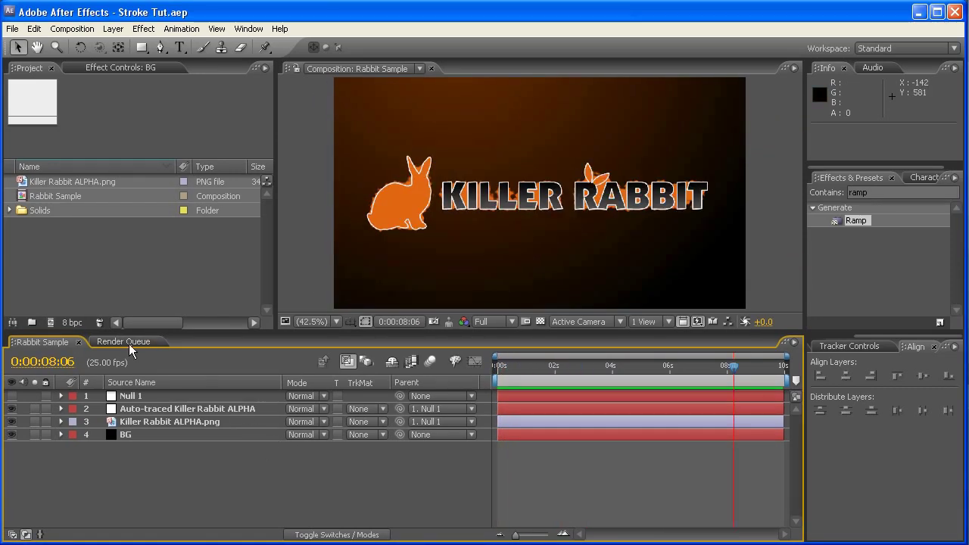
Create a new 1280×720, 25 fps, 10-second composition named RABBIT.
{"action": "left_click", "coordinate": [52, 324]}
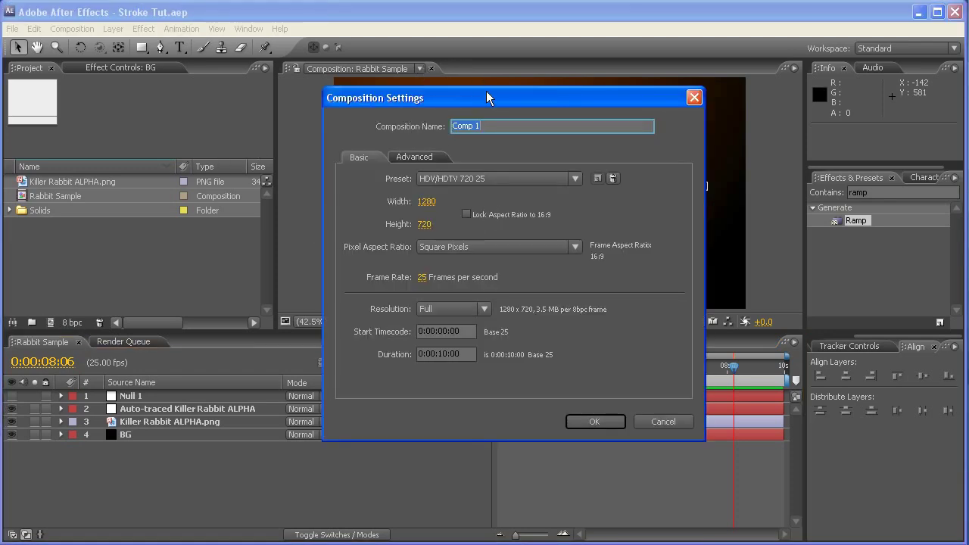
{"action": "mouse_move", "coordinate": [494, 98]}
{"action": "left_mouse_down"}
{"action": "mouse_move", "coordinate": [461, 112]}
{"action": "mouse_move", "coordinate": [466, 103]}
{"action": "mouse_move", "coordinate": [492, 101]}
{"action": "mouse_move", "coordinate": [482, 104]}
{"action": "left_mouse_up"}
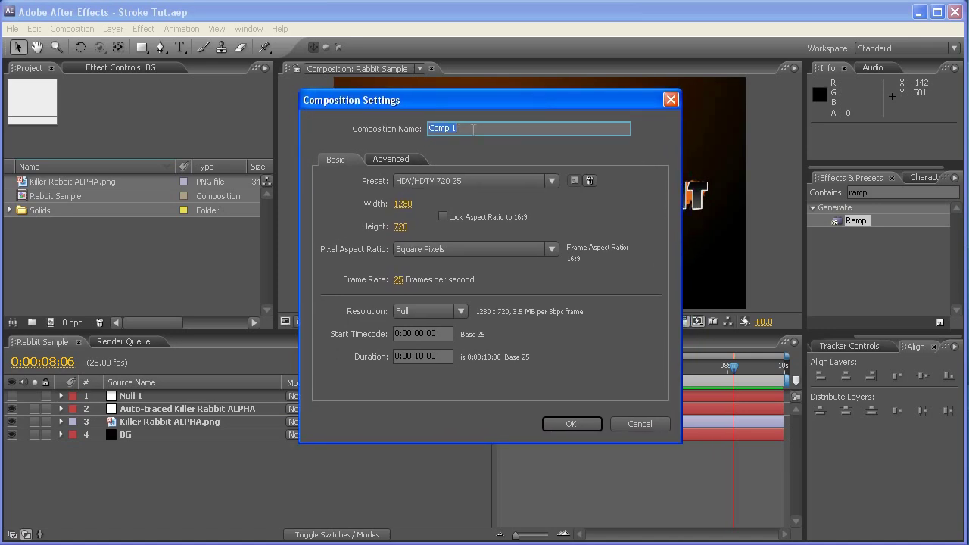
{"action": "left_click_drag", "start_coordinate": [468, 103], "coordinate": [475, 107]}
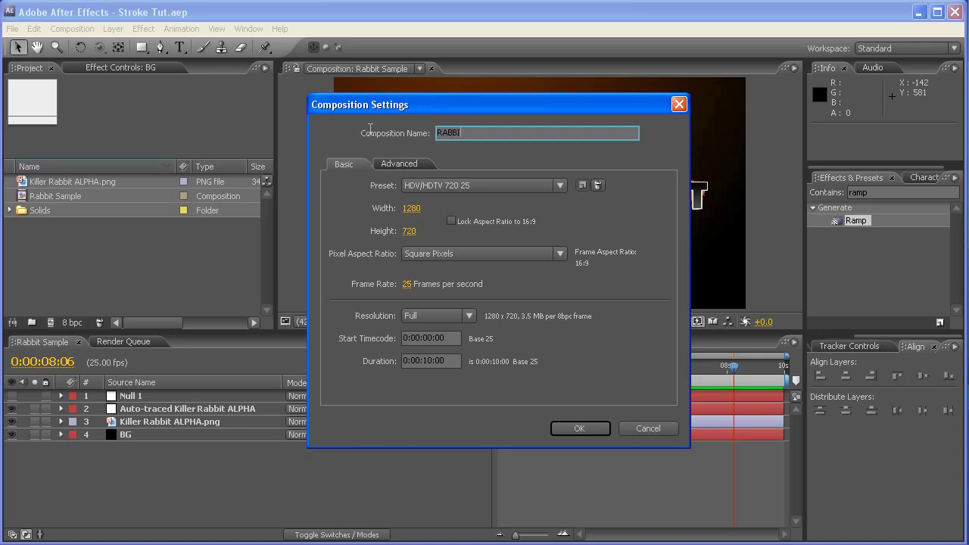
{"action": "key", "text": "Return"}
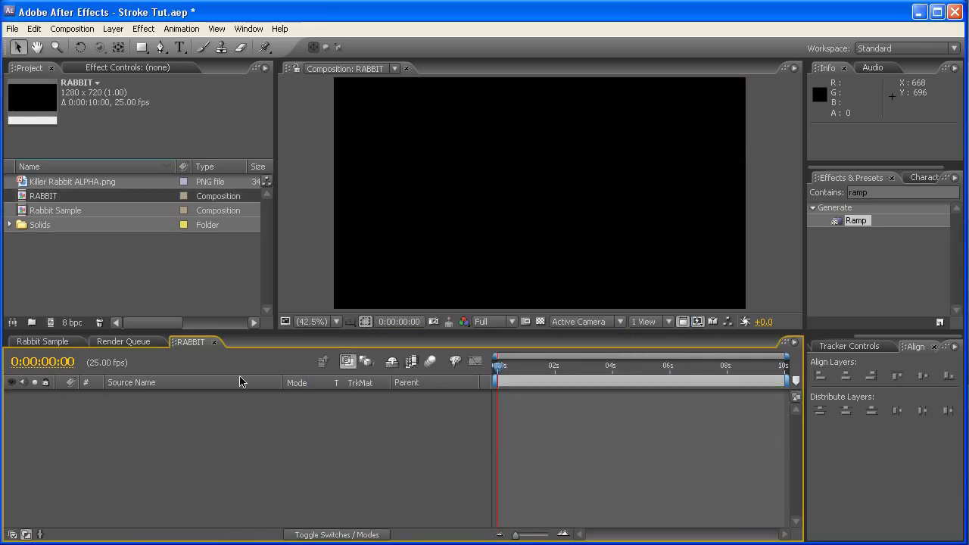
Recheck the RABBIT composition's 10-second duration, cancel, and move the time to 0:00:08:23.
{"action": "key", "text": "ctrl+k"}
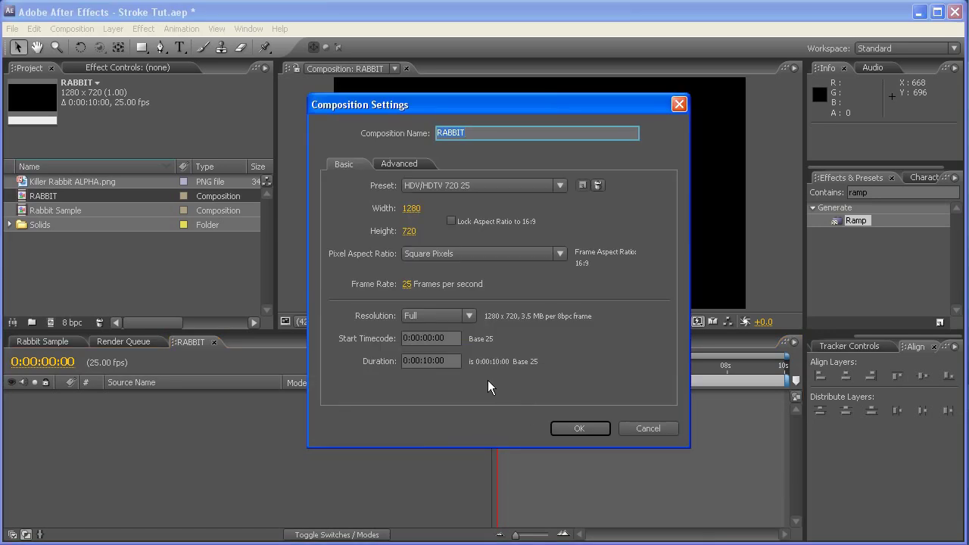
{"action": "left_click", "coordinate": [454, 361]}
{"action": "left_click", "coordinate": [522, 378]}
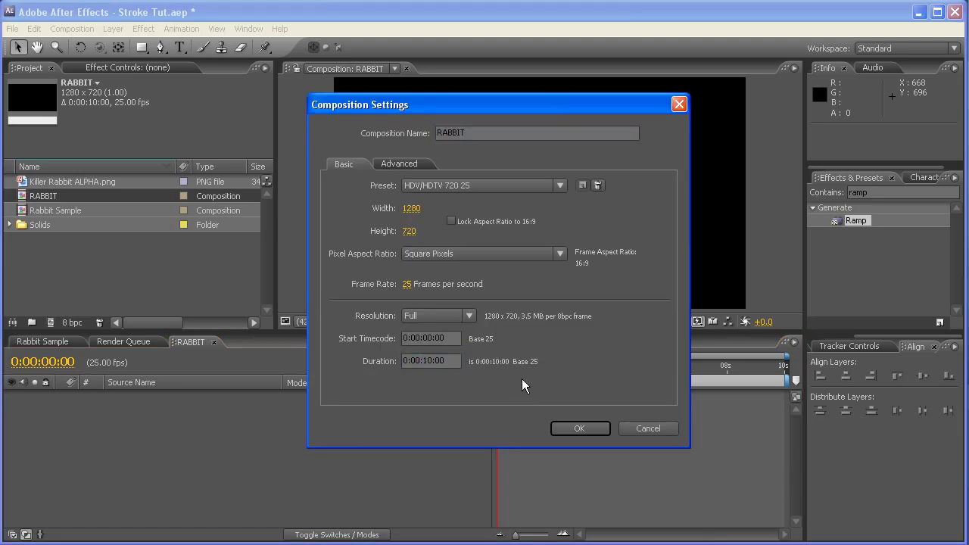
{"action": "left_click", "coordinate": [642, 432]}
{"action": "left_click_drag", "start_coordinate": [497, 366], "coordinate": [421, 372]}
Open Killer Rabbit ALPHA.png in its footage viewer and toggle the transparency grid on and off.
{"action": "left_click", "coordinate": [68, 181]}
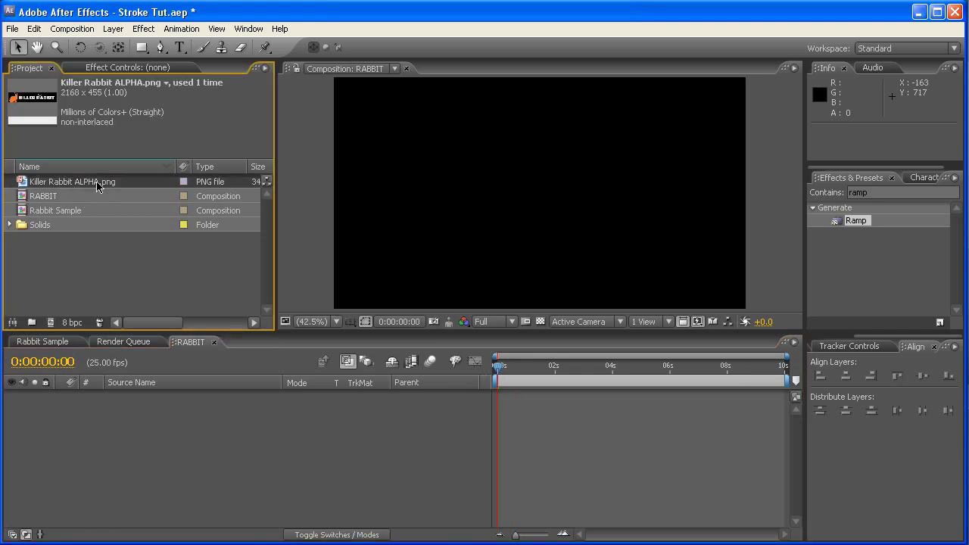
{"action": "double_click", "coordinate": [54, 183]}
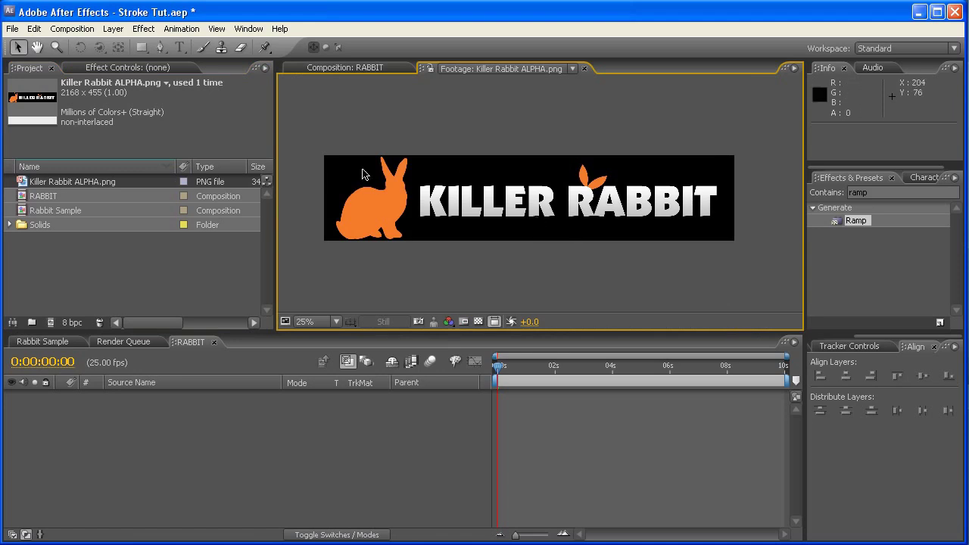
{"action": "left_click", "coordinate": [479, 321]}
{"action": "scroll", "coordinate": [510, 215], "scroll_direction": "up", "scroll_amount": 2}
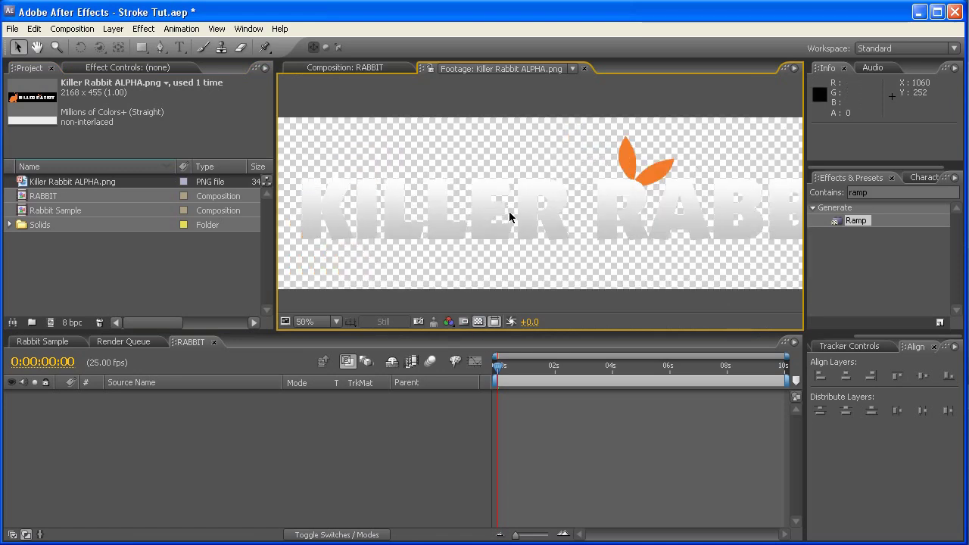
{"action": "scroll", "coordinate": [495, 237], "scroll_direction": "down", "scroll_amount": 2}
{"action": "left_click", "coordinate": [480, 322]}
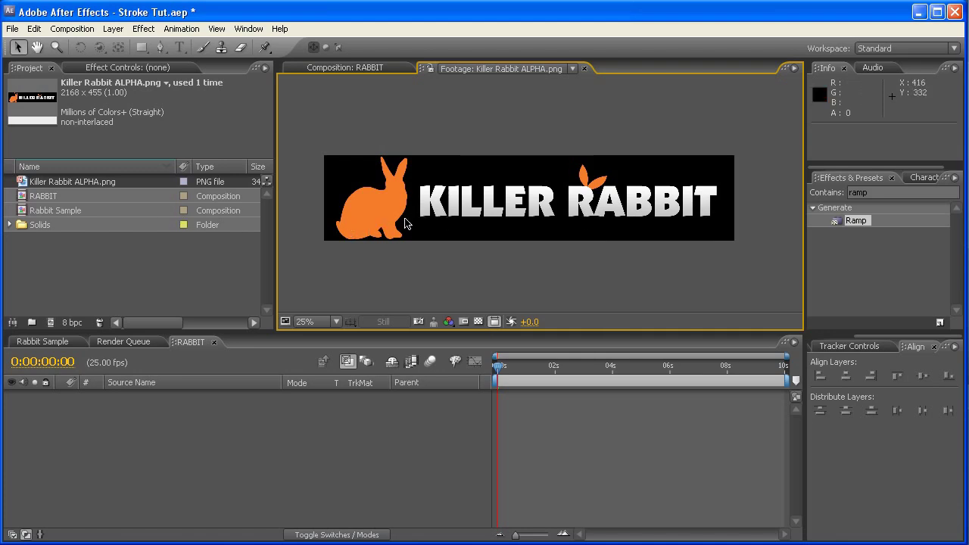
Show the transparency grid and zoom to 100% on the rabbit's head.
{"action": "scroll", "coordinate": [527, 227], "scroll_direction": "up", "scroll_amount": 2}
{"action": "key", "text": "h"}
{"action": "left_click_drag", "start_coordinate": [363, 197], "coordinate": [558, 190]}
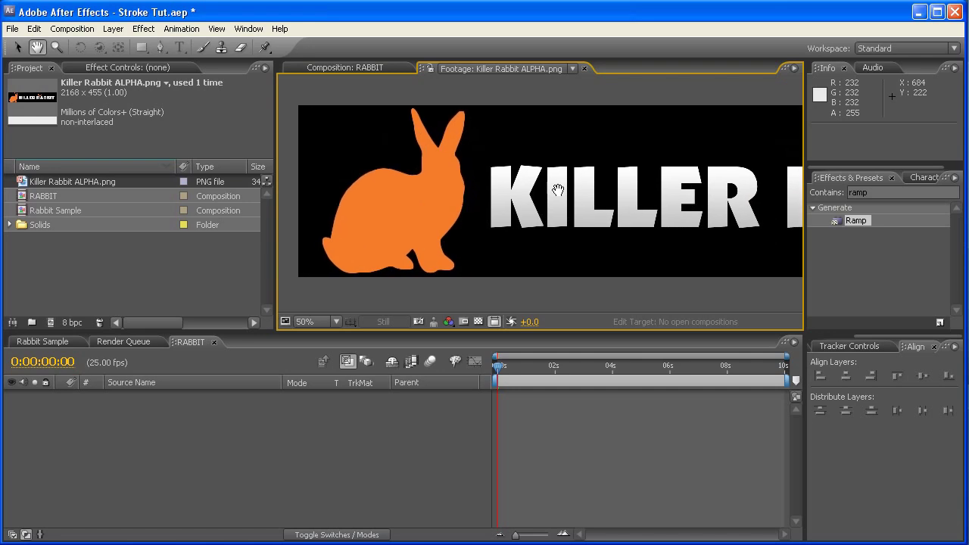
{"action": "key", "text": "v"}
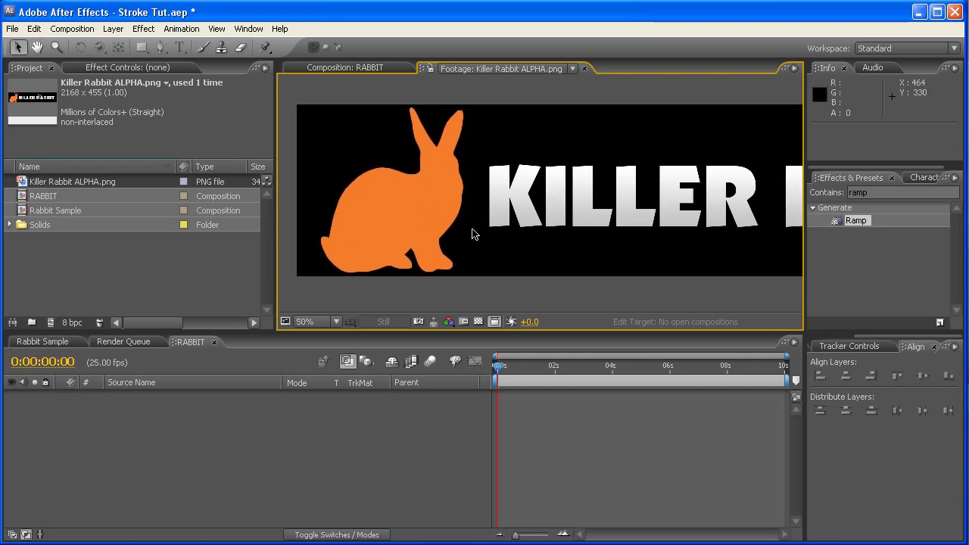
{"action": "left_click", "coordinate": [478, 322]}
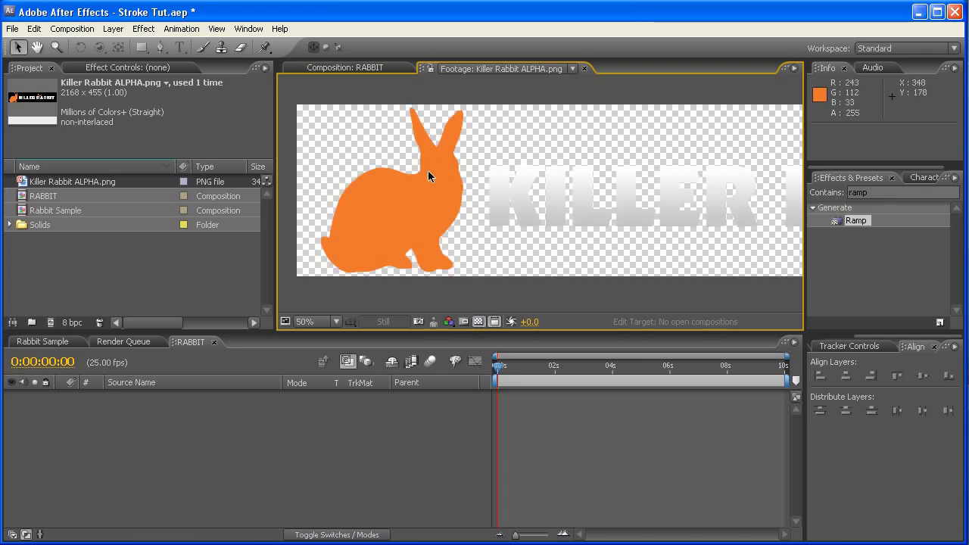
{"action": "key", "text": "period"}
{"action": "key", "text": "h"}
{"action": "left_click_drag", "start_coordinate": [477, 170], "coordinate": [510, 205]}
{"action": "key", "text": "v"}
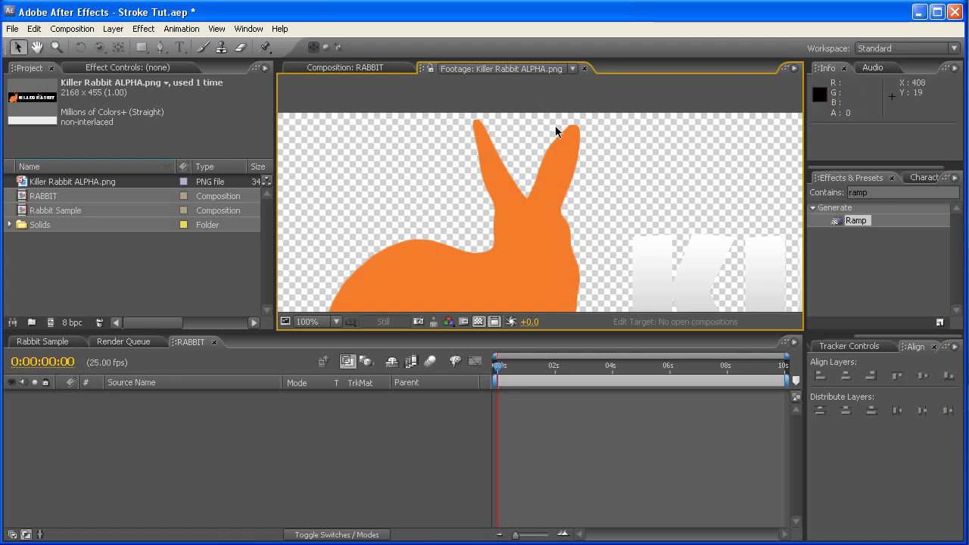
Pan across the KILL letters and image edge, then hide transparency and fit the whole image.
{"action": "key", "text": "h"}
{"action": "left_click_drag", "start_coordinate": [630, 214], "coordinate": [403, 138]}
{"action": "left_click_drag", "start_coordinate": [667, 248], "coordinate": [426, 173]}
{"action": "left_click_drag", "start_coordinate": [675, 201], "coordinate": [802, 190]}
{"action": "left_click_drag", "start_coordinate": [467, 136], "coordinate": [769, 228]}
{"action": "left_click_drag", "start_coordinate": [425, 151], "coordinate": [515, 186]}
{"action": "key", "text": "v"}
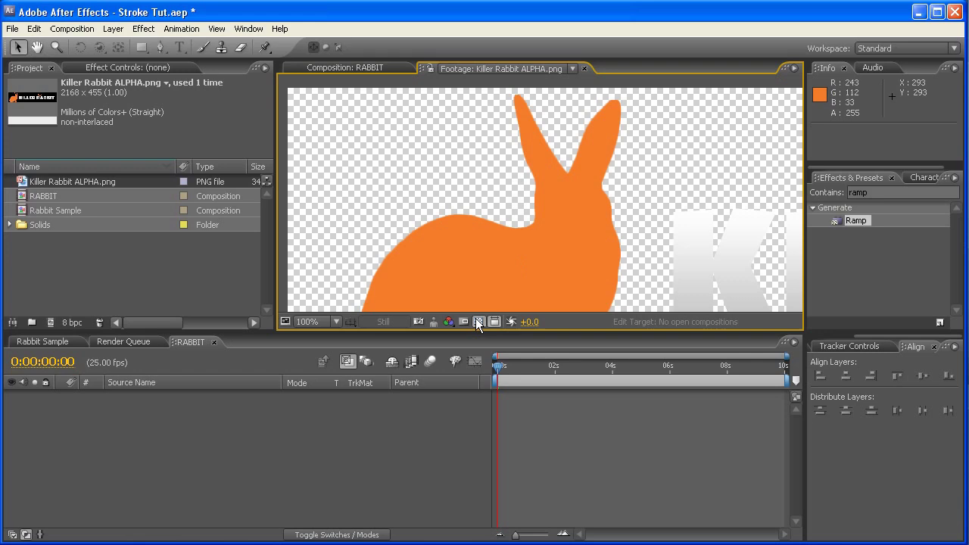
{"action": "left_click", "coordinate": [479, 321]}
{"action": "scroll", "coordinate": [566, 204], "scroll_direction": "down", "scroll_amount": 4}
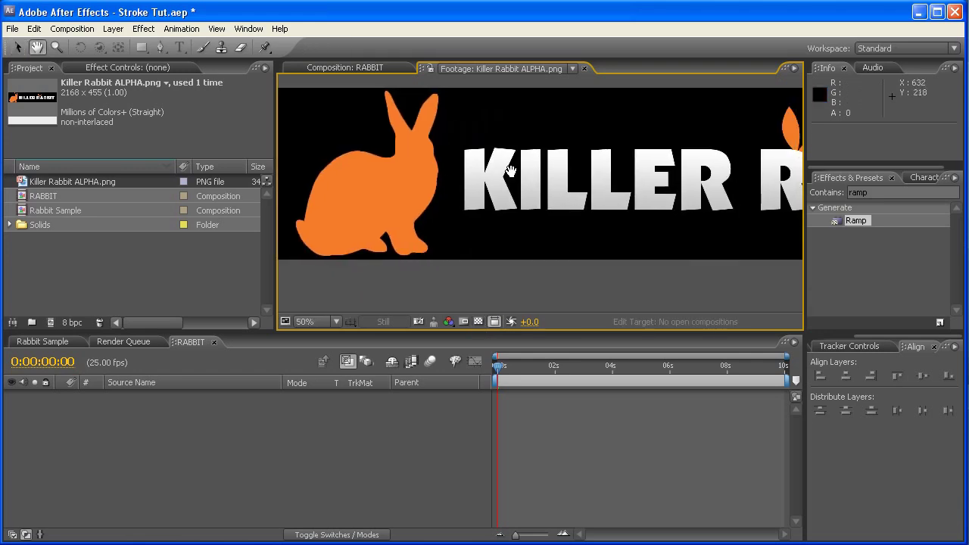
{"action": "left_click_drag", "start_coordinate": [499, 184], "coordinate": [434, 179]}
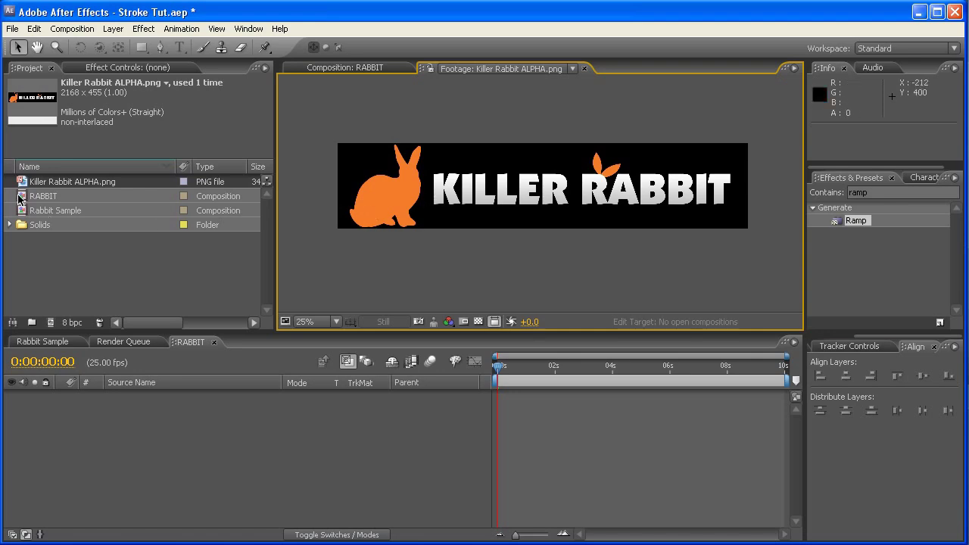
Add Killer Rabbit ALPHA.png as a layer in RABBIT and scale it to fit the frame.
{"action": "left_click", "coordinate": [38, 184]}
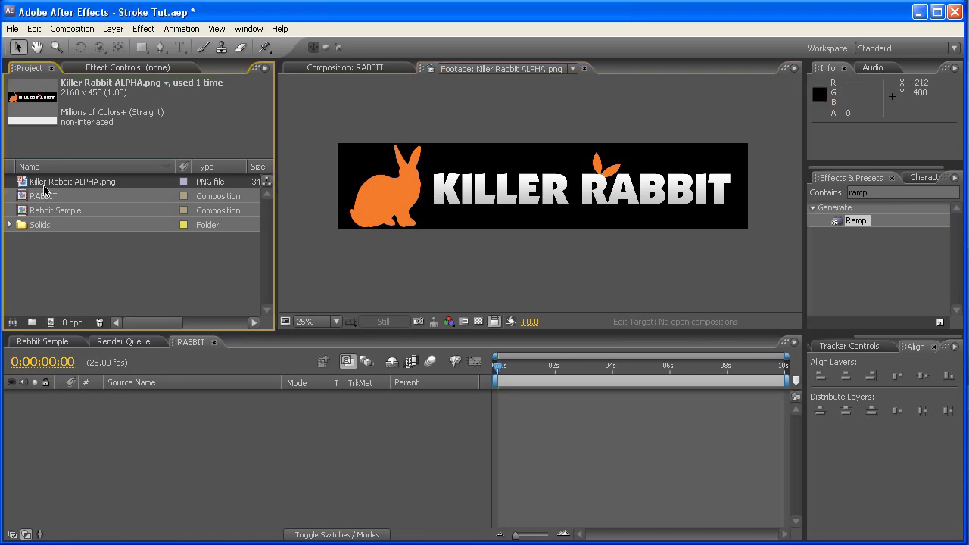
{"action": "left_click_drag", "start_coordinate": [44, 186], "coordinate": [102, 436]}
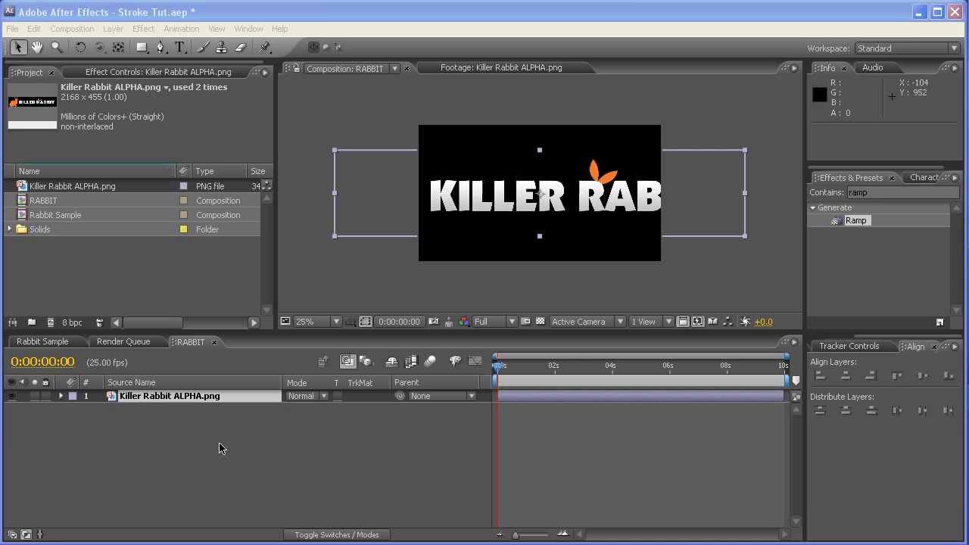
{"action": "left_click", "coordinate": [208, 399]}
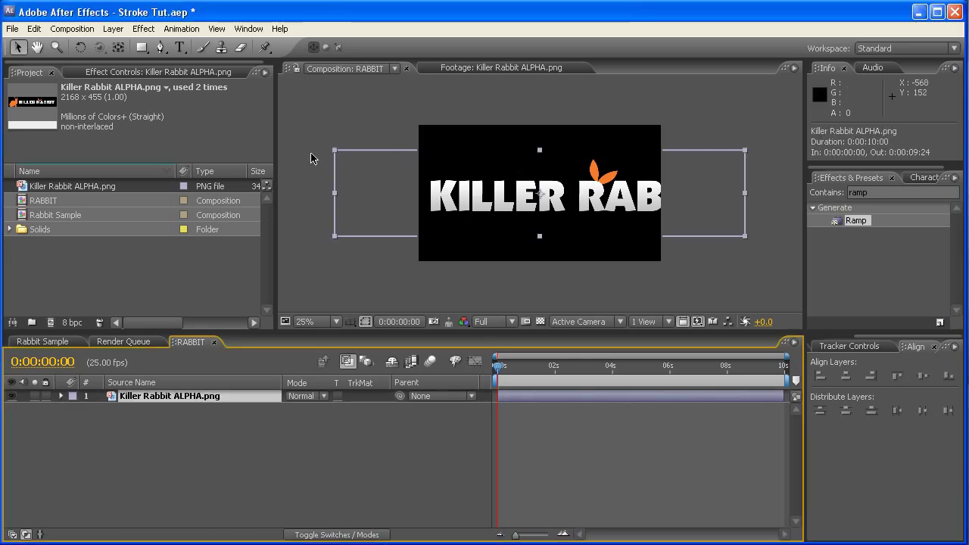
{"action": "left_click_drag", "start_coordinate": [335, 154], "coordinate": [423, 166]}
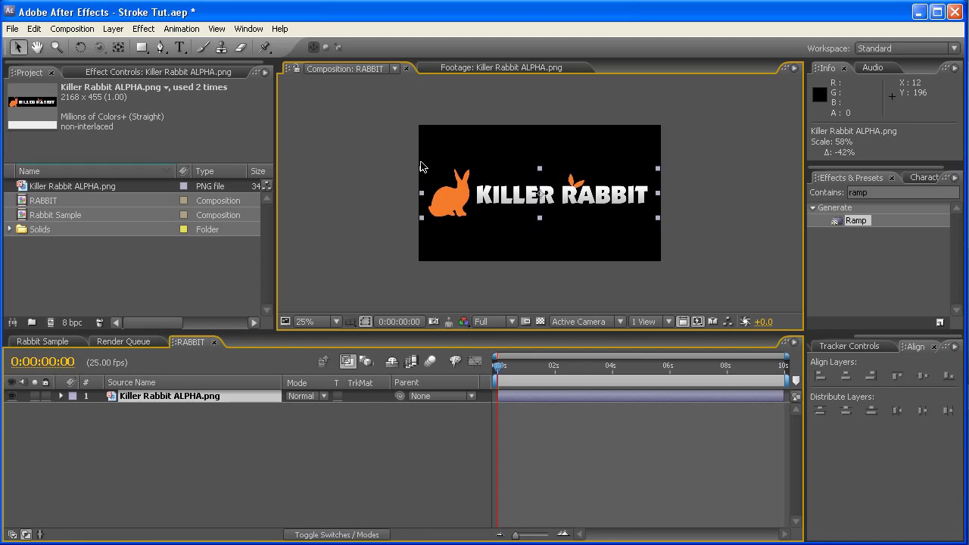
{"action": "left_click", "coordinate": [374, 184]}
Check the logo's transparency checkerboard at 100% zoom, then select the layer and open the Layer menu.
{"action": "key", "text": "."}
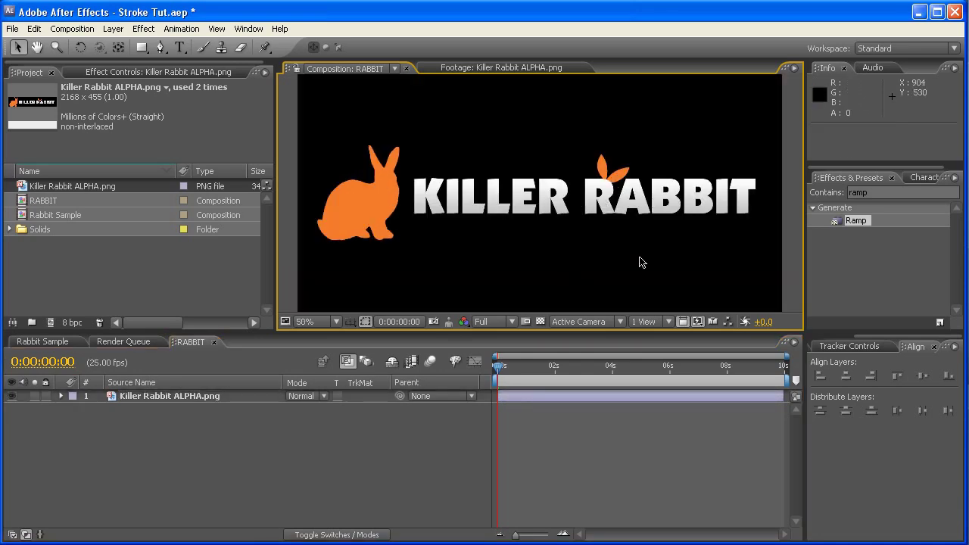
{"action": "left_click", "coordinate": [544, 321]}
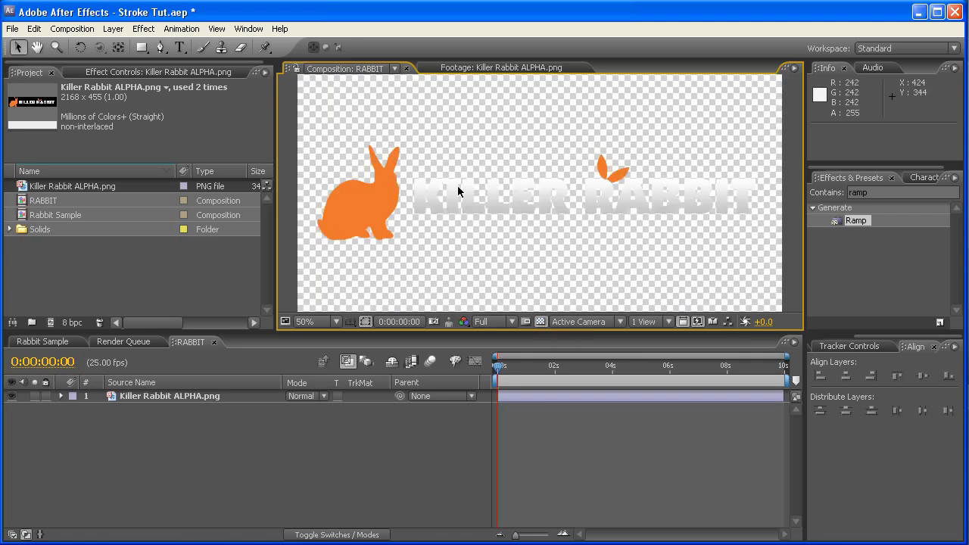
{"action": "left_click", "coordinate": [542, 320]}
{"action": "key", "text": "period"}
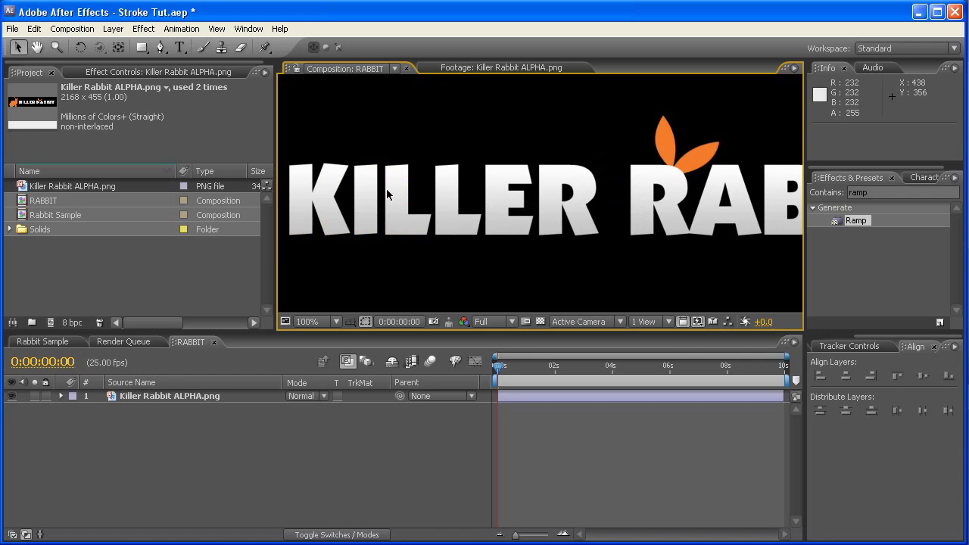
{"action": "left_click_drag", "start_coordinate": [386, 188], "coordinate": [566, 167]}
{"action": "key", "text": "v"}
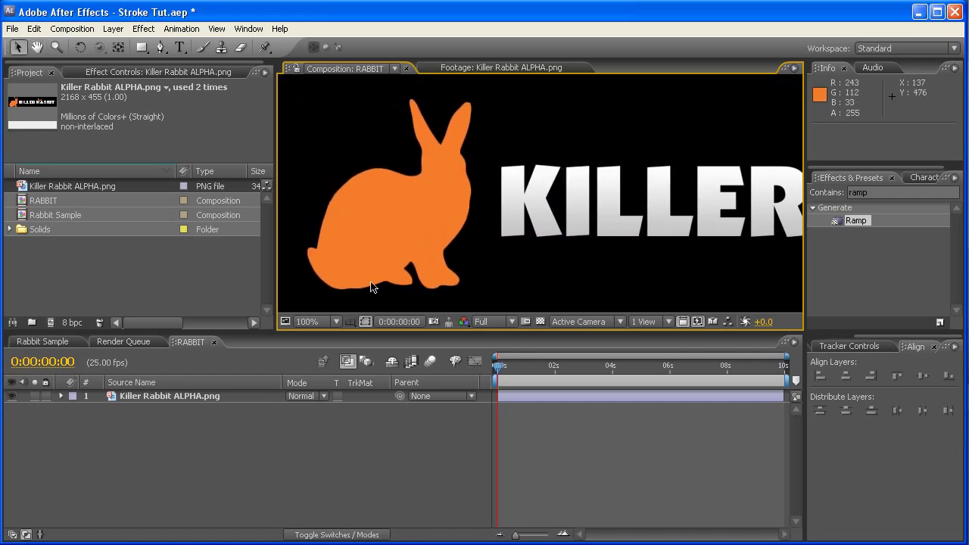
{"action": "left_click_drag", "start_coordinate": [670, 234], "coordinate": [653, 219]}
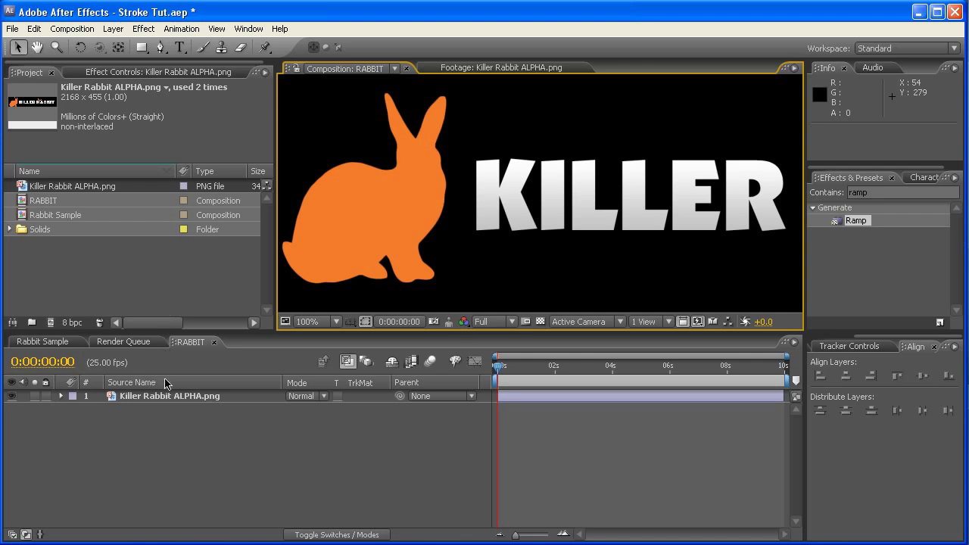
{"action": "left_click", "coordinate": [159, 398]}
{"action": "left_click", "coordinate": [112, 29]}
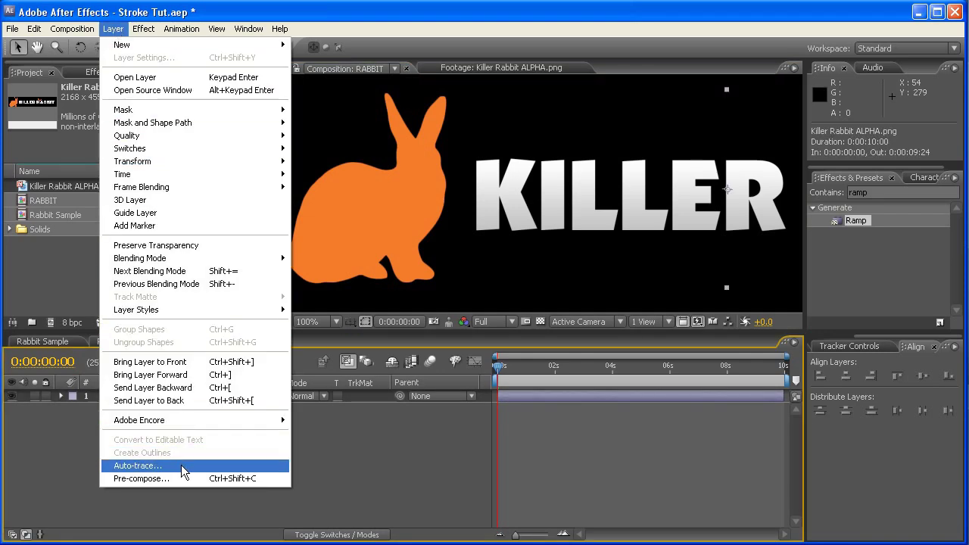
Auto-trace the logo's Alpha channel with Apply to new layer, outlining the rabbit and KILLER RABBIT lettering.
{"action": "left_click", "coordinate": [182, 465]}
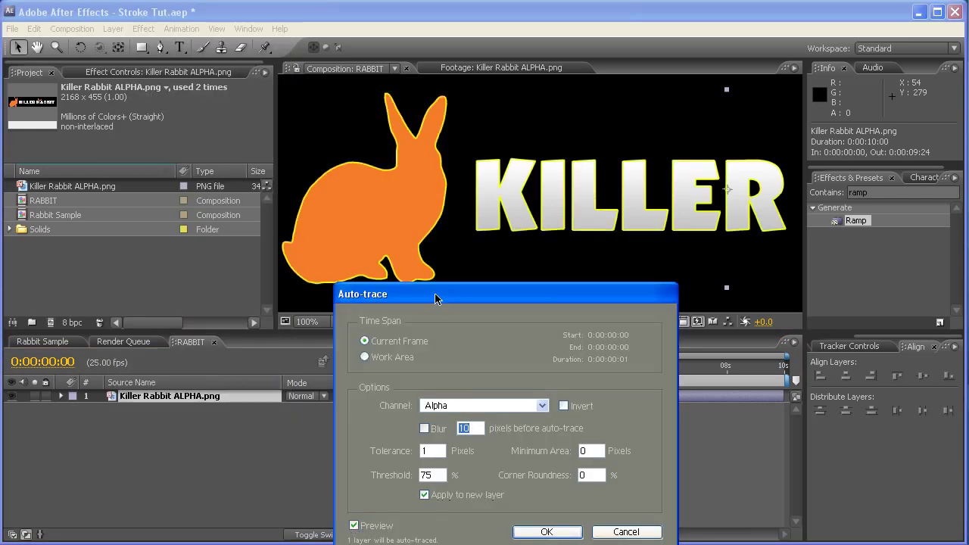
{"action": "mouse_move", "coordinate": [435, 297]}
{"action": "left_mouse_down"}
{"action": "mouse_move", "coordinate": [286, 261]}
{"action": "mouse_move", "coordinate": [243, 264]}
{"action": "left_mouse_up"}
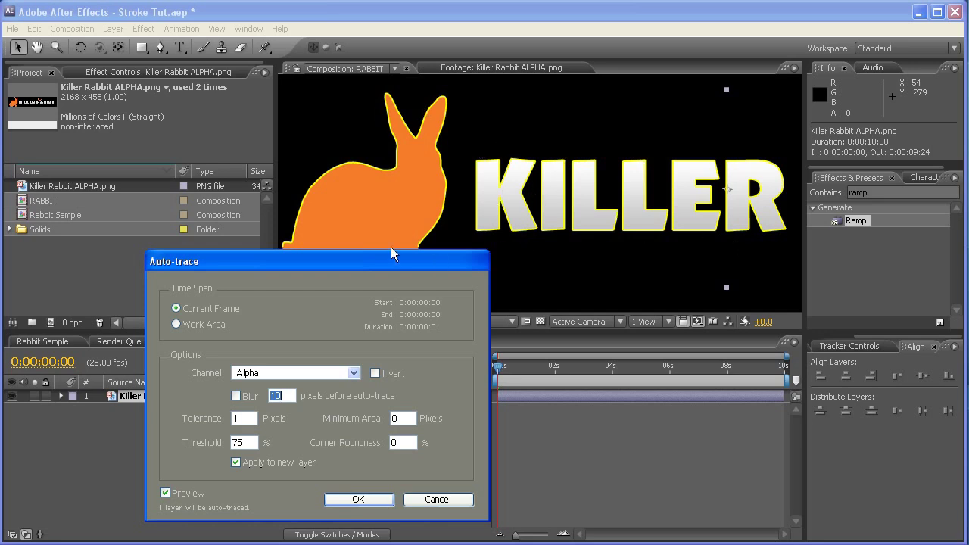
{"action": "mouse_move", "coordinate": [397, 257]}
{"action": "left_mouse_down"}
{"action": "mouse_move", "coordinate": [411, 246]}
{"action": "mouse_move", "coordinate": [390, 257]}
{"action": "left_mouse_up"}
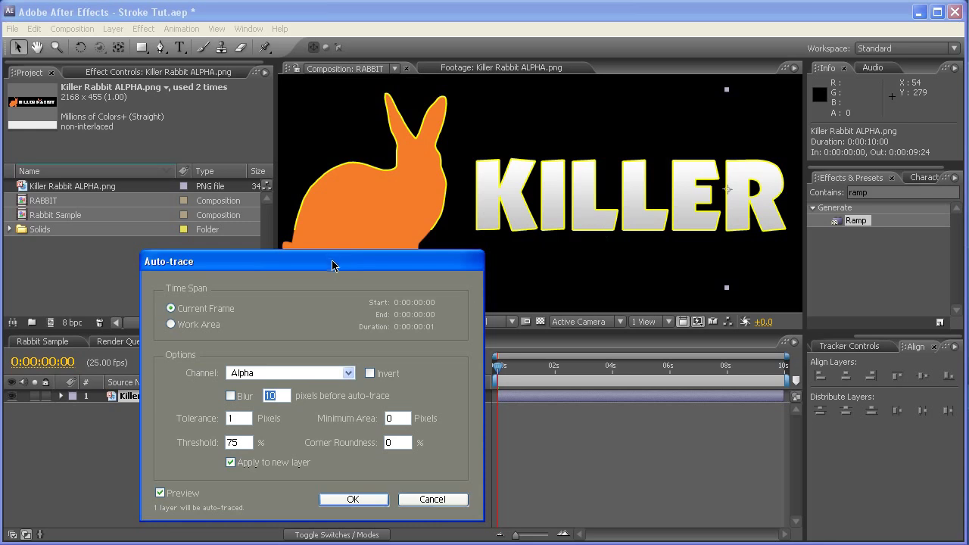
{"action": "mouse_move", "coordinate": [333, 265]}
{"action": "left_mouse_down"}
{"action": "mouse_move", "coordinate": [323, 209]}
{"action": "mouse_move", "coordinate": [301, 211]}
{"action": "left_mouse_up"}
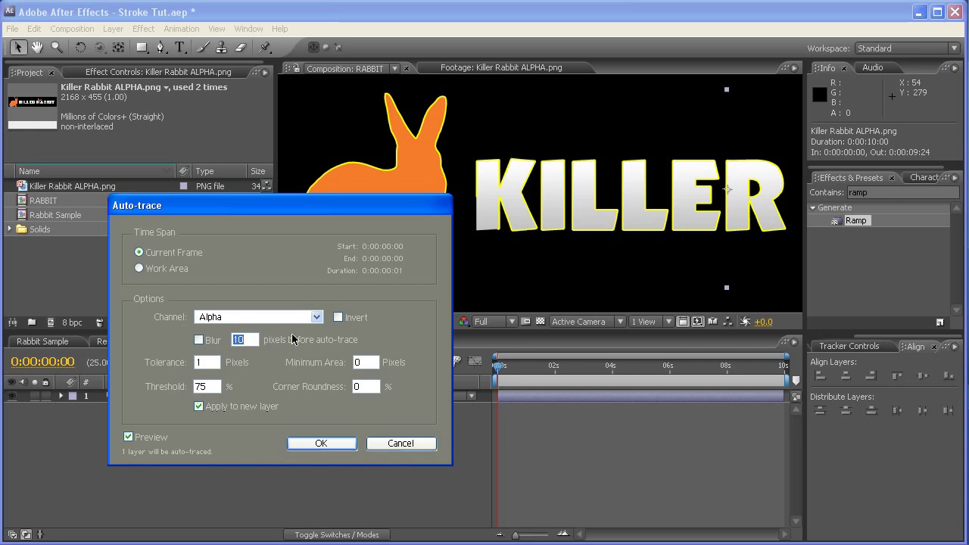
{"action": "left_click", "coordinate": [318, 319]}
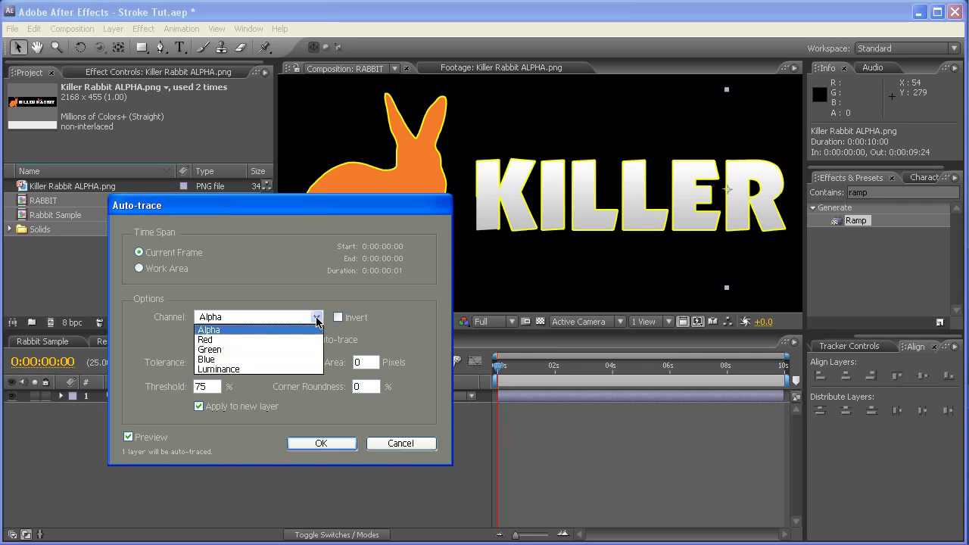
{"action": "left_click", "coordinate": [210, 331]}
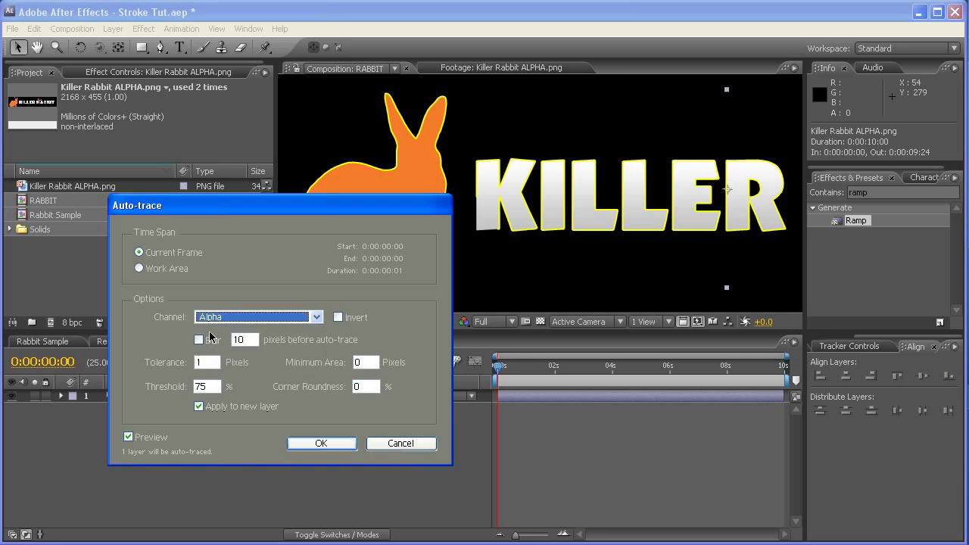
{"action": "left_click", "coordinate": [322, 443]}
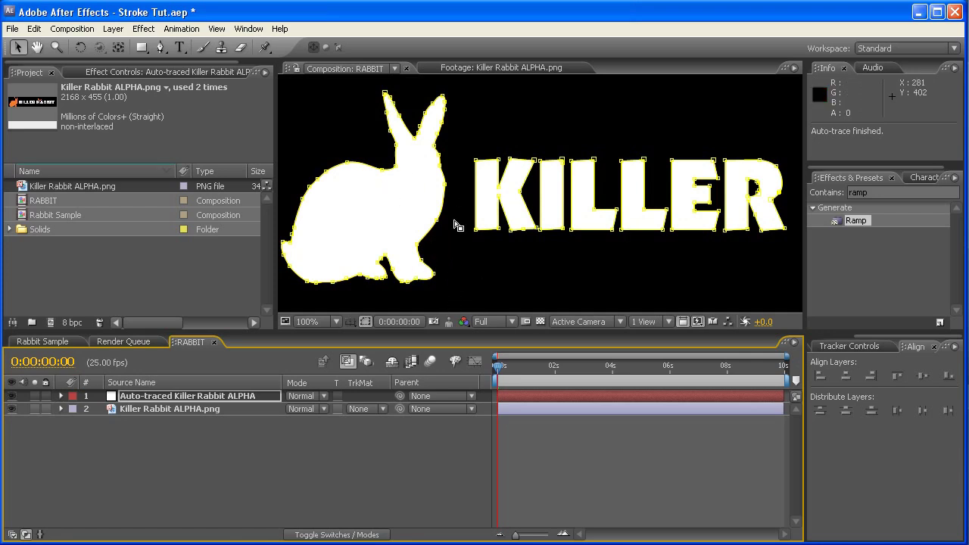
Pan across the auto-traced mask outlines to check the RABBIT lettering and the rabbit.
{"action": "key", "text": "h"}
{"action": "left_click_drag", "start_coordinate": [617, 221], "coordinate": [432, 216]}
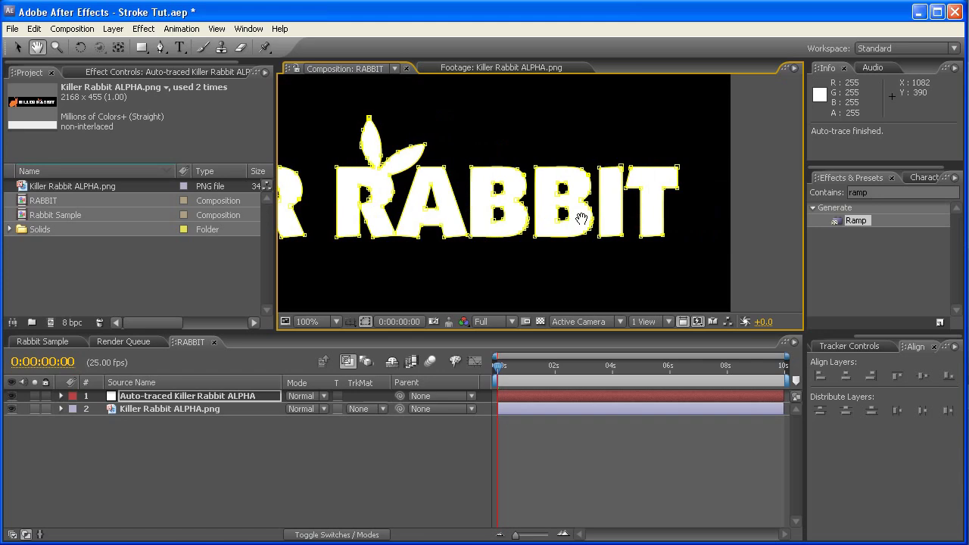
{"action": "key", "text": "v"}
{"action": "left_click", "coordinate": [584, 475]}
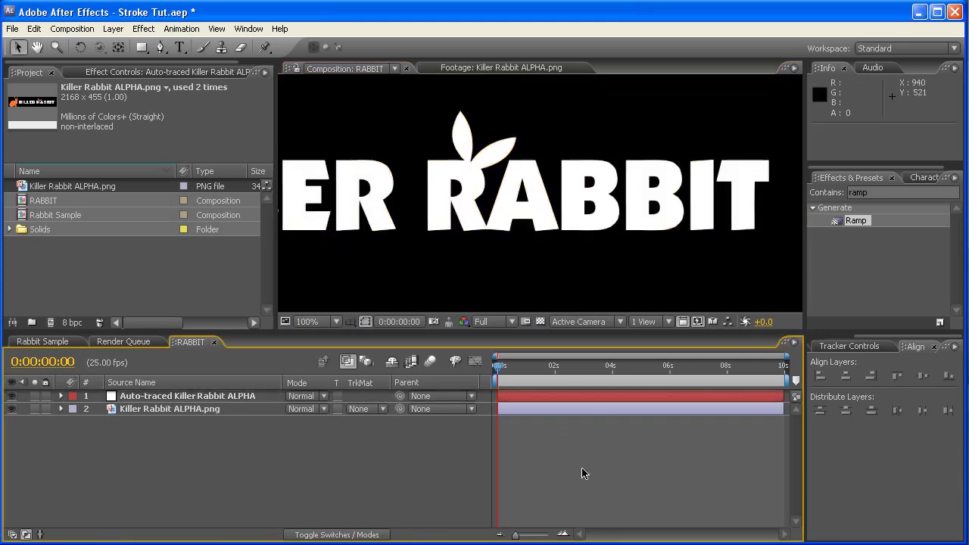
{"action": "key", "text": "h"}
{"action": "left_click_drag", "start_coordinate": [389, 156], "coordinate": [492, 211]}
{"action": "key", "text": "v"}
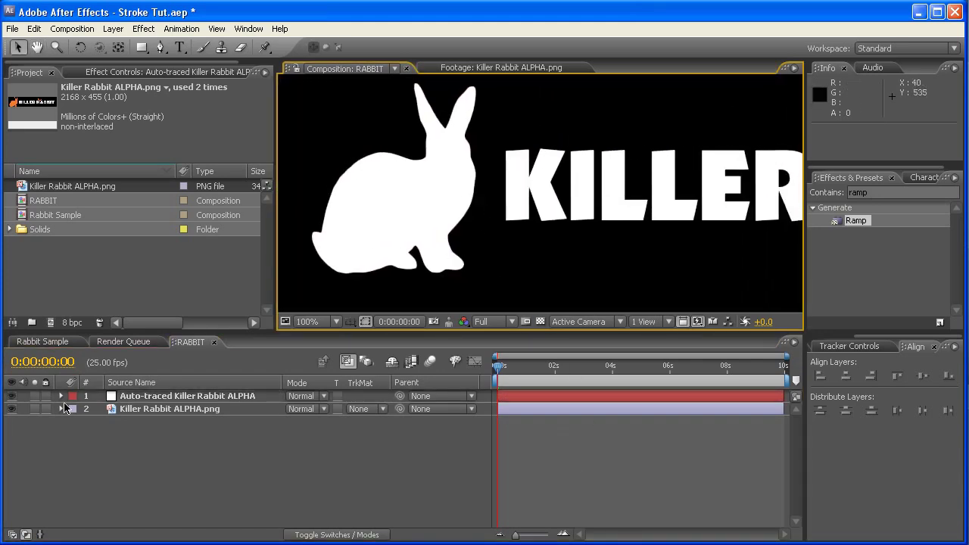
Hide the original Killer Rabbit ALPHA.png layer and zoom to 50% to view the whole logo.
{"action": "left_click", "coordinate": [11, 408]}
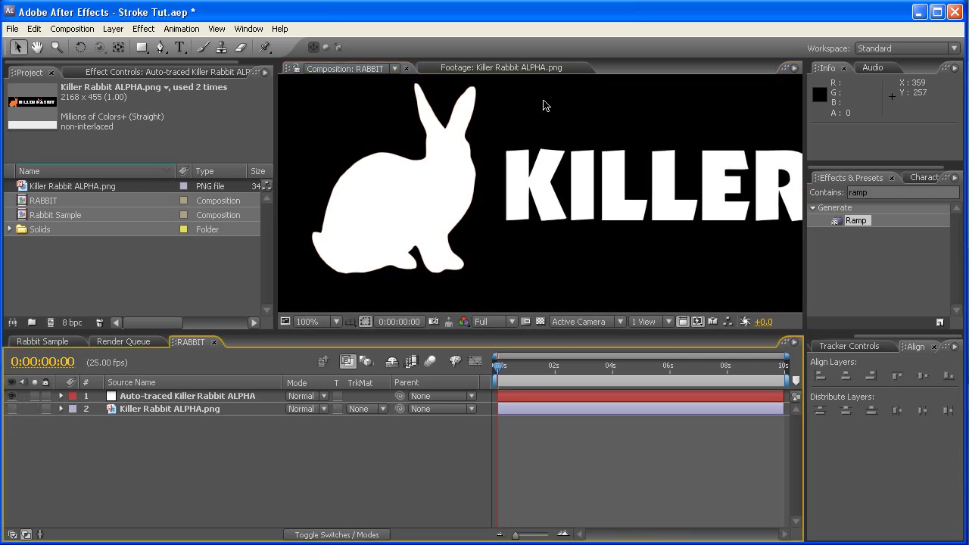
{"action": "key", "text": "comma"}
{"action": "key", "text": "h"}
{"action": "left_click_drag", "start_coordinate": [677, 152], "coordinate": [506, 152]}
Search Effects & Presets for 'stro' and apply Generate > Stroke to the auto-traced layer.
{"action": "key", "text": "v"}
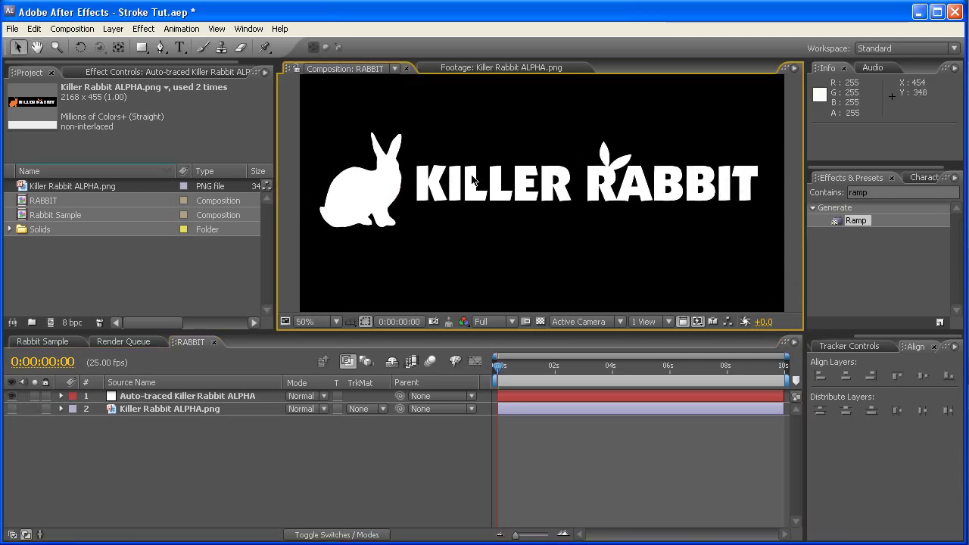
{"action": "left_click", "coordinate": [374, 195]}
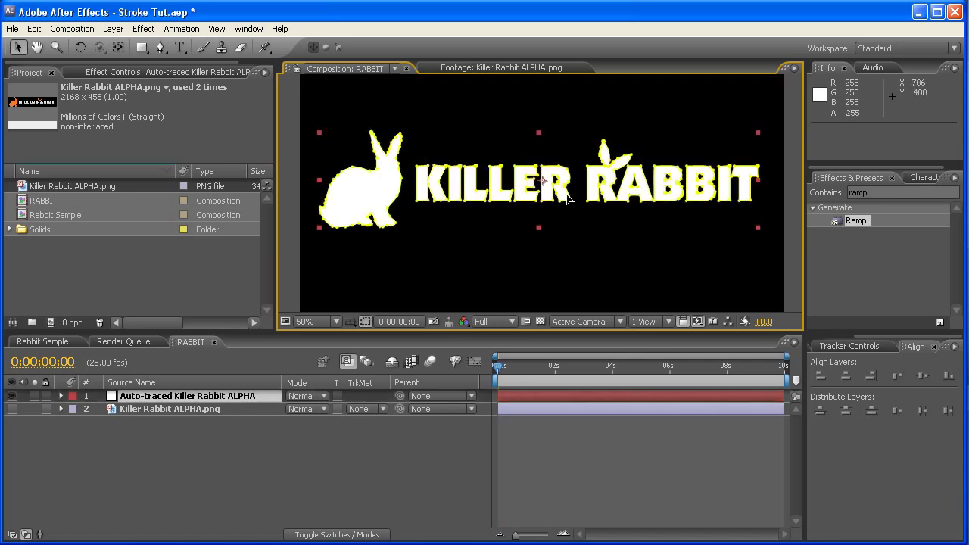
{"action": "left_click", "coordinate": [852, 192]}
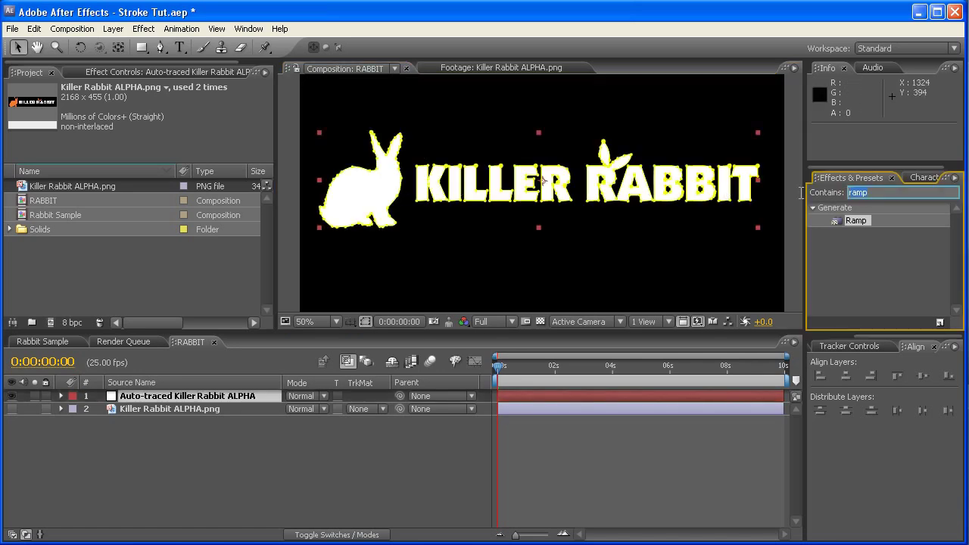
{"action": "left_click_drag", "start_coordinate": [871, 191], "coordinate": [848, 193]}
{"action": "left_click", "coordinate": [247, 30]}
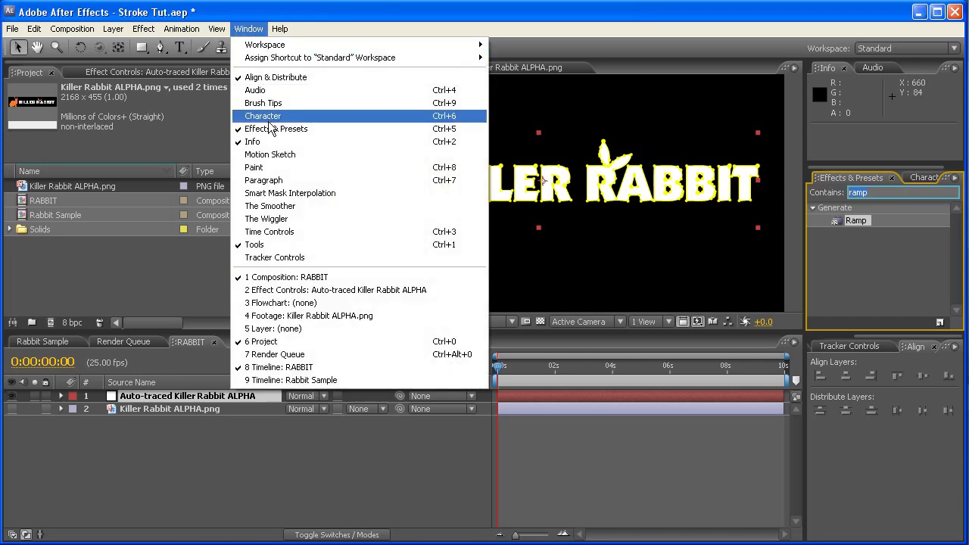
{"action": "left_click", "coordinate": [879, 191]}
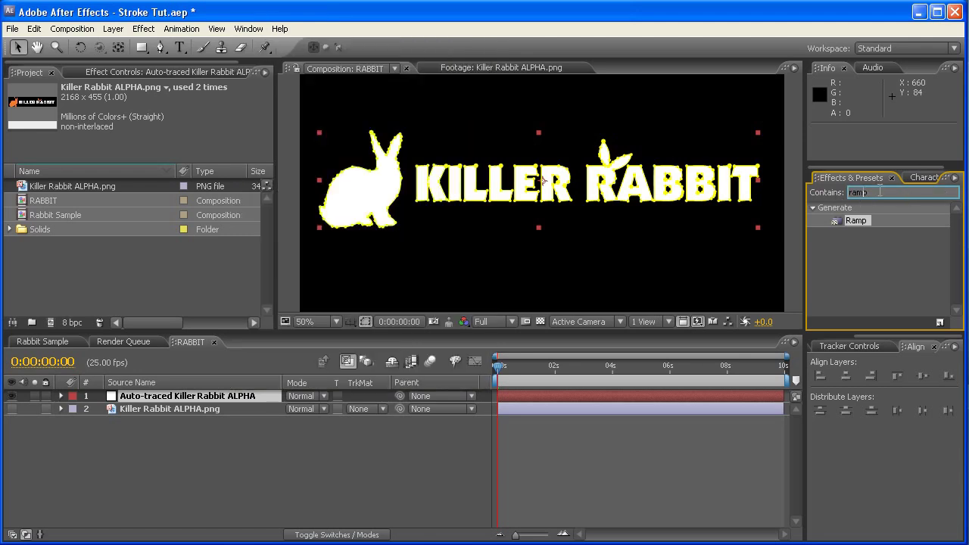
{"action": "type", "text": "stroke"}
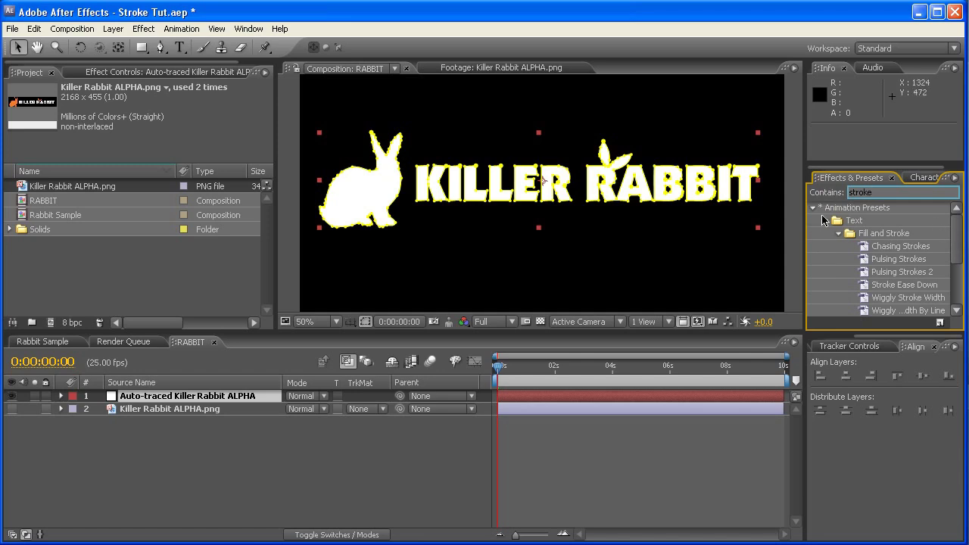
{"action": "left_click", "coordinate": [812, 209]}
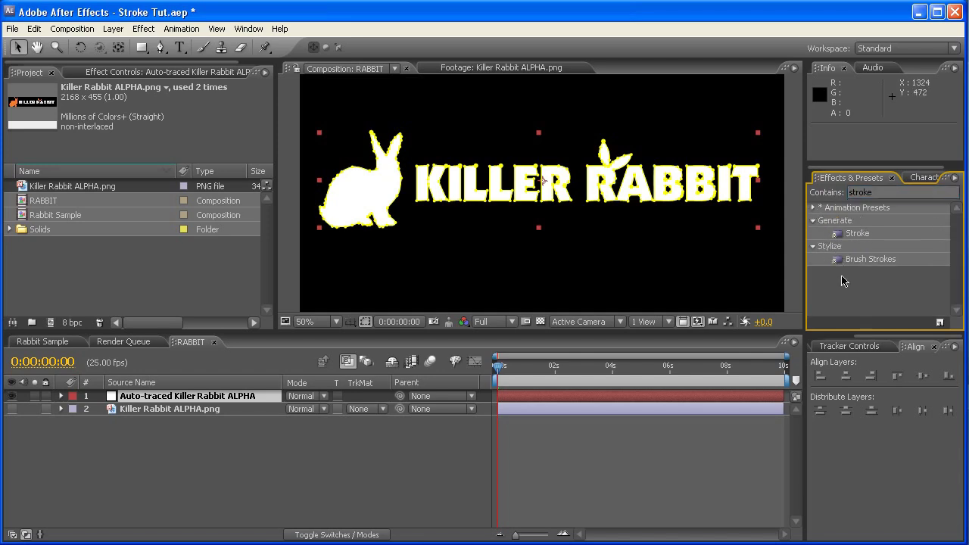
{"action": "double_click", "coordinate": [840, 235]}
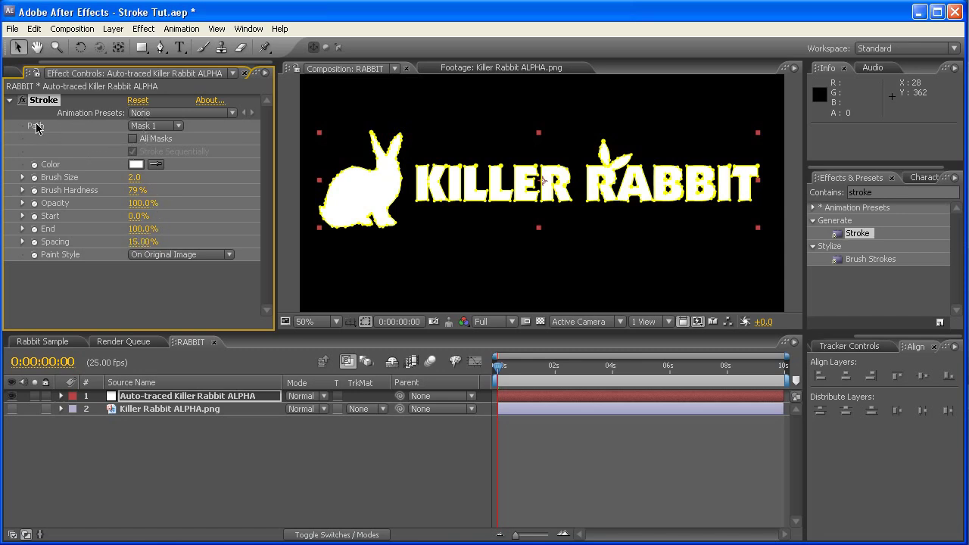
Make the Stroke trace All Masks instead of Mask 1, then zoom to 100% on the rabbit.
{"action": "left_click", "coordinate": [179, 125]}
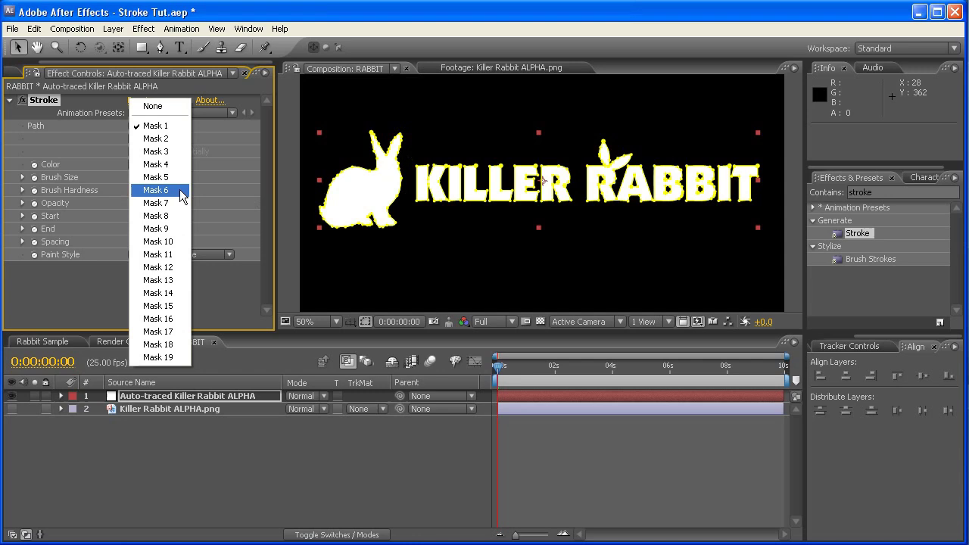
{"action": "left_click", "coordinate": [232, 151]}
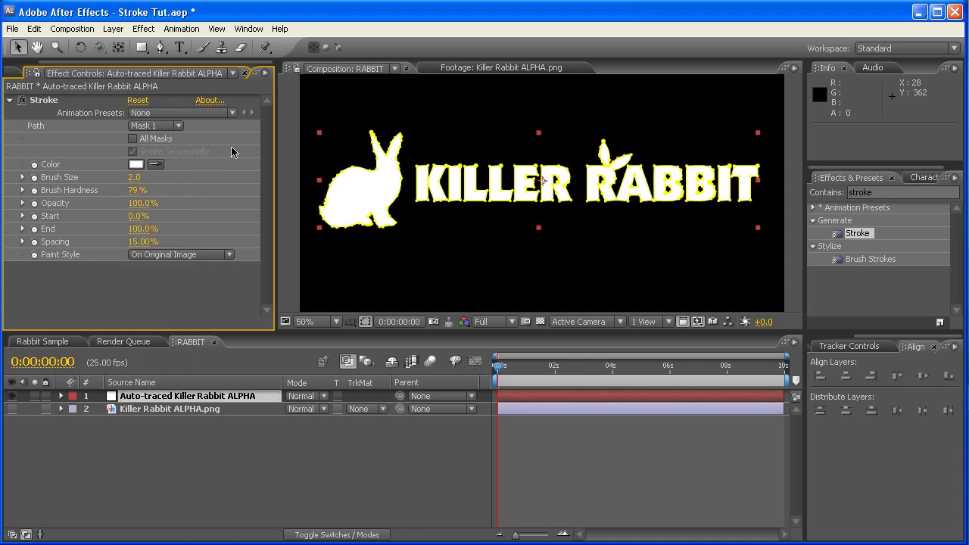
{"action": "left_click", "coordinate": [133, 140]}
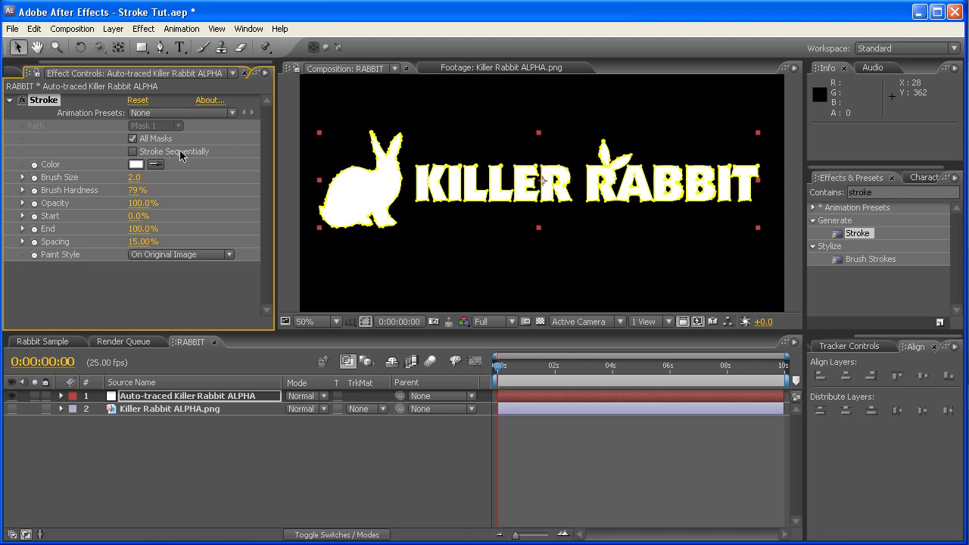
{"action": "left_click", "coordinate": [476, 231]}
{"action": "key", "text": "slash"}
{"action": "left_click_drag", "start_coordinate": [425, 191], "coordinate": [625, 191]}
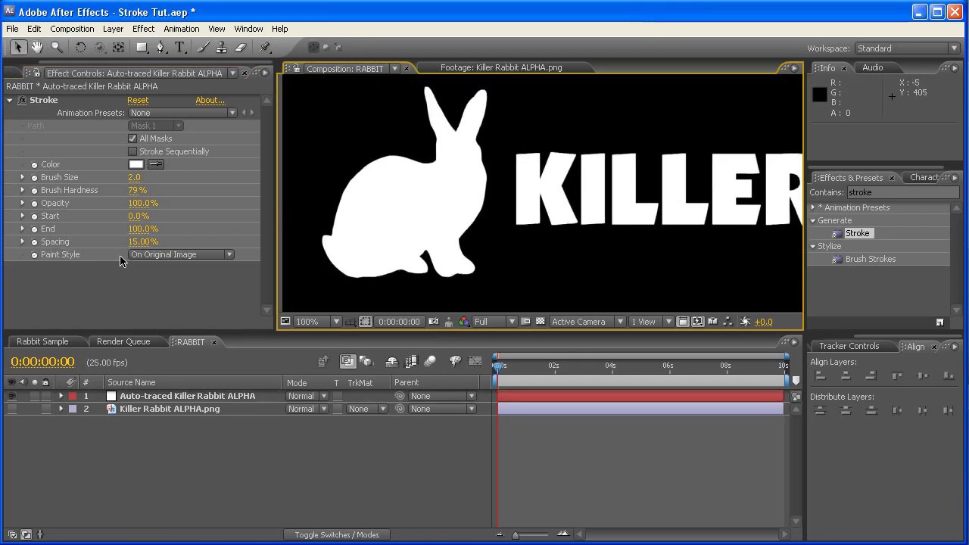
Set the Stroke's Paint Style to On Transparent and view the white rabbit outlines.
{"action": "left_click", "coordinate": [210, 258]}
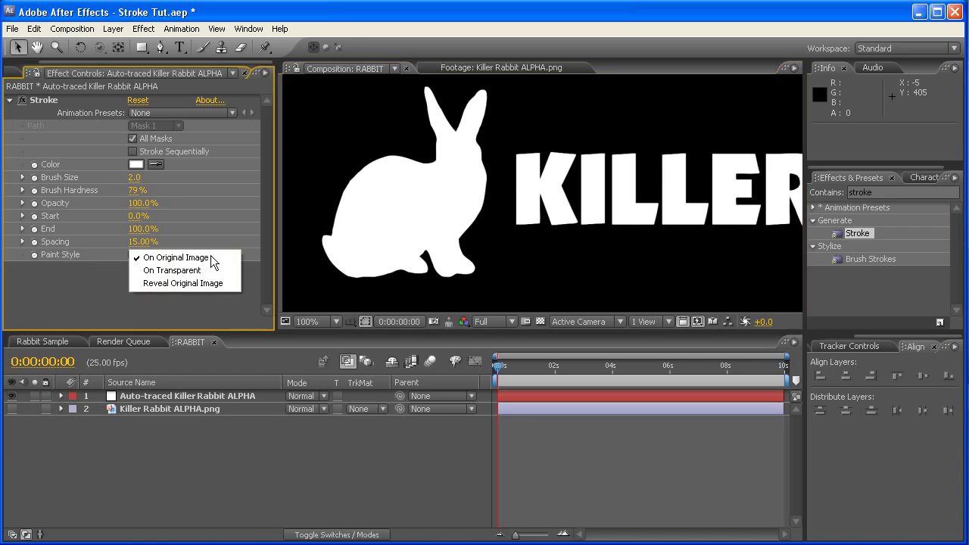
{"action": "left_click", "coordinate": [197, 271]}
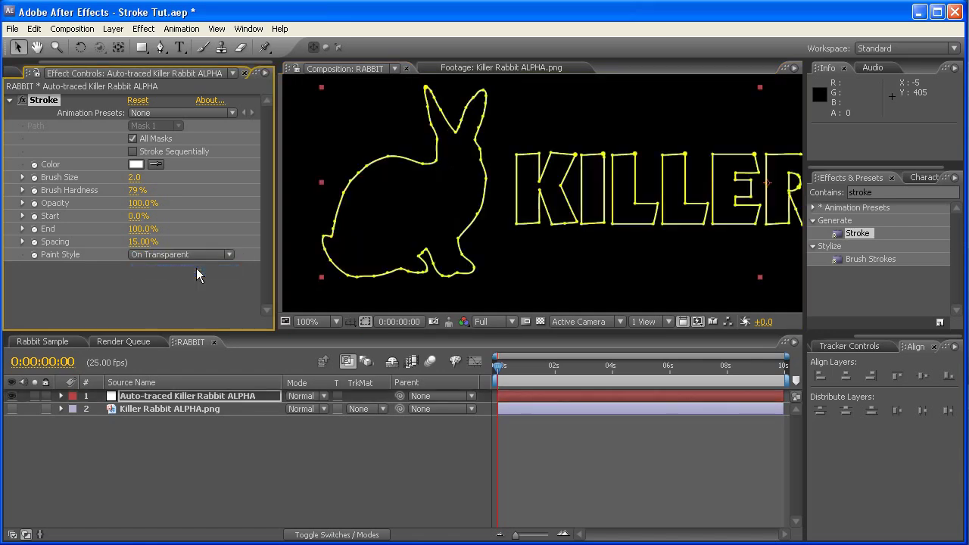
{"action": "left_click", "coordinate": [592, 274]}
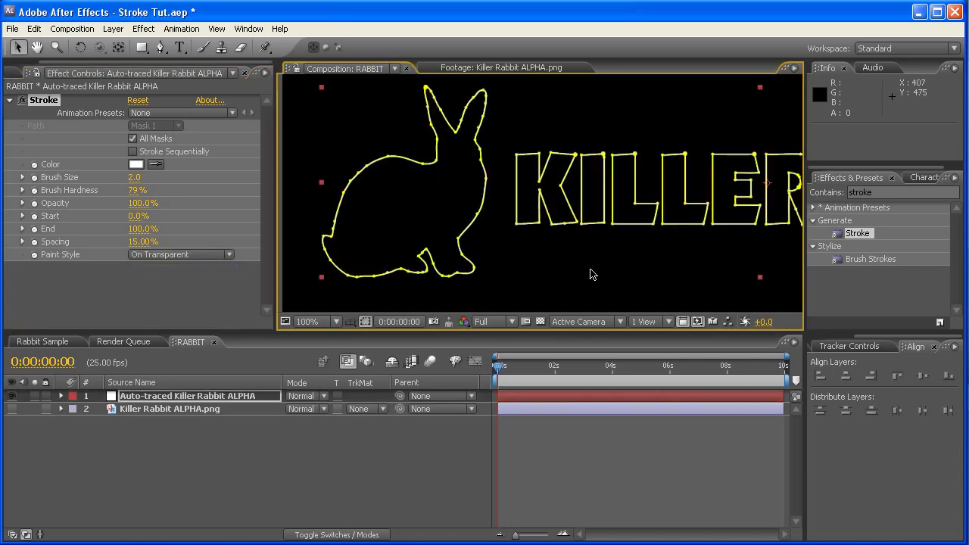
{"action": "left_click", "coordinate": [596, 488]}
{"action": "scroll", "coordinate": [551, 186], "scroll_direction": "down", "scroll_amount": 2}
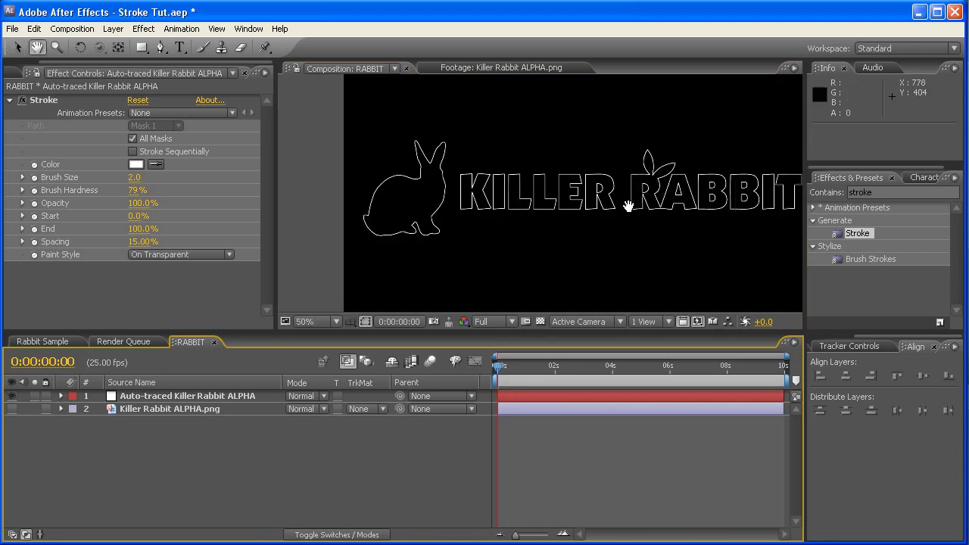
{"action": "scroll", "coordinate": [573, 199], "scroll_direction": "up", "scroll_amount": 4}
{"action": "scroll", "coordinate": [638, 173], "scroll_direction": "down", "scroll_amount": 2}
{"action": "scroll", "coordinate": [613, 220], "scroll_direction": "up", "scroll_amount": 2}
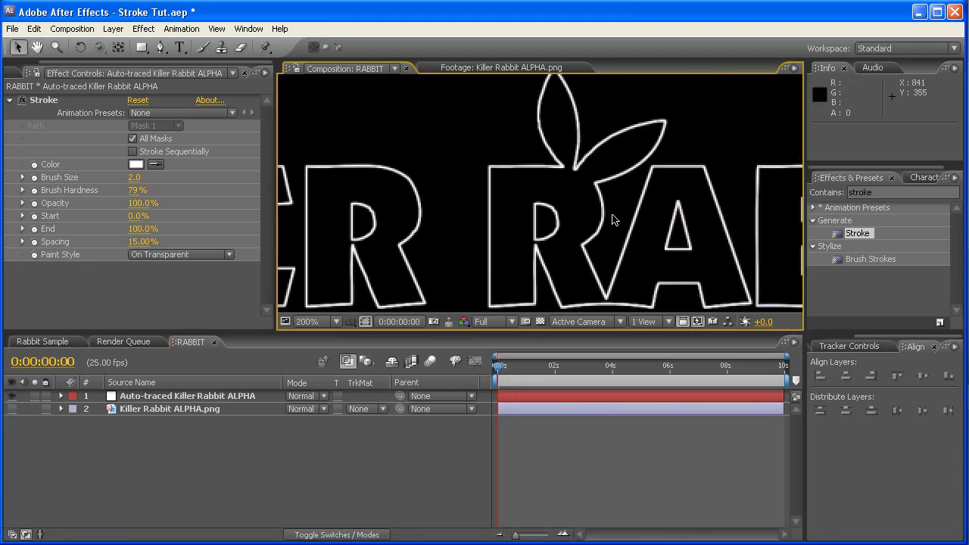
{"action": "scroll", "coordinate": [645, 226], "scroll_direction": "right", "scroll_amount": 3}
{"action": "scroll", "coordinate": [588, 216], "scroll_direction": "down", "scroll_amount": 3}
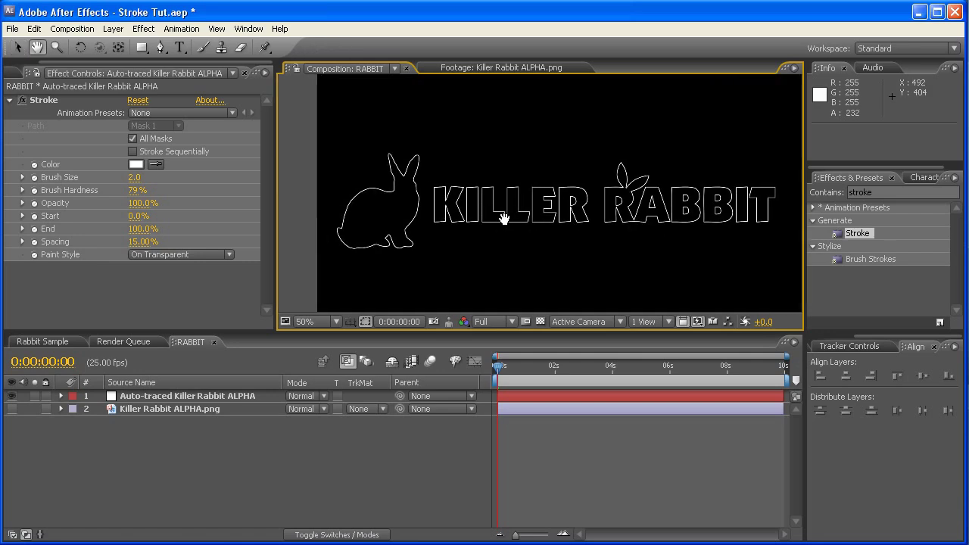
{"action": "scroll", "coordinate": [502, 216], "scroll_direction": "up", "scroll_amount": 2}
{"action": "left_click", "coordinate": [411, 209]}
{"action": "left_click_drag", "start_coordinate": [411, 209], "coordinate": [670, 195]}
Set the Stroke Brush Size to 4 and view the thicker outlines across the logo.
{"action": "left_click", "coordinate": [509, 200]}
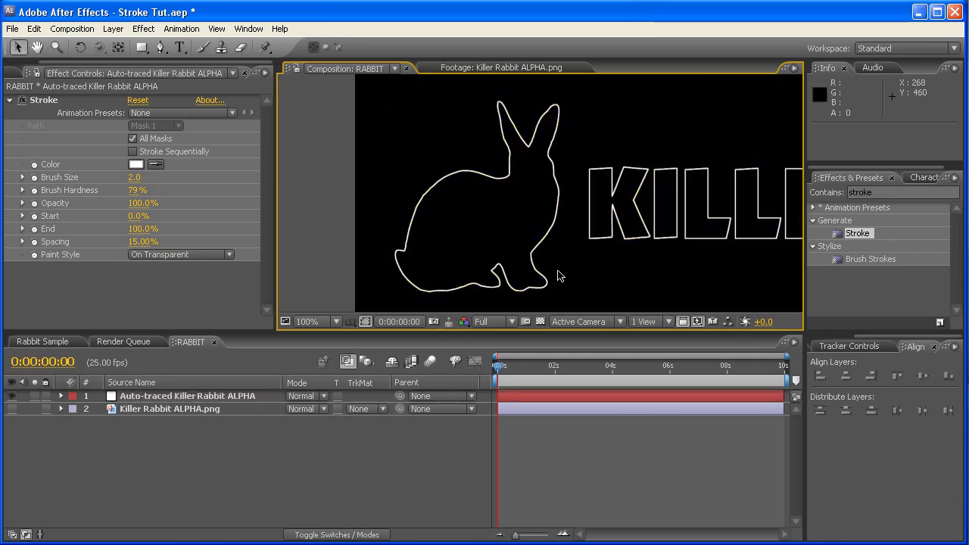
{"action": "left_click", "coordinate": [134, 179]}
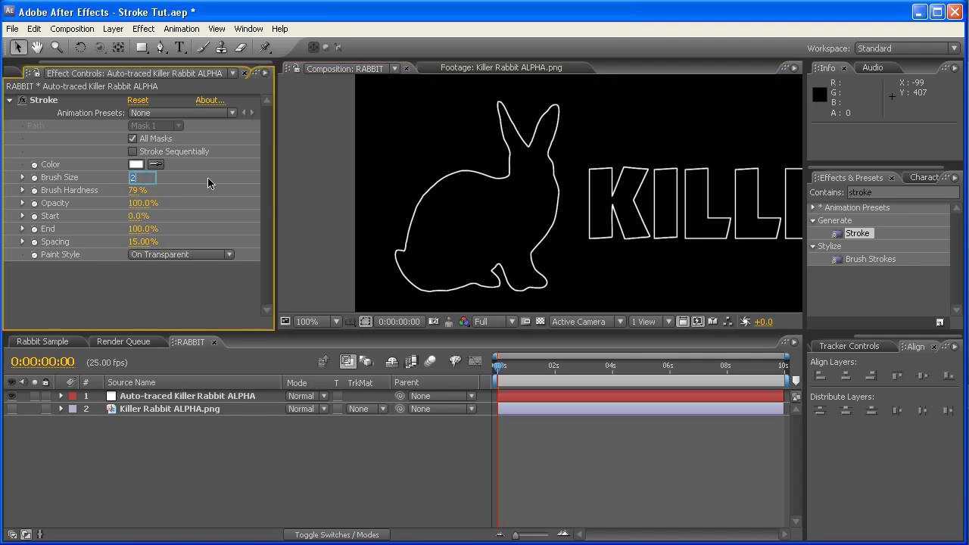
{"action": "type", "text": "4"}
{"action": "key", "text": "Return"}
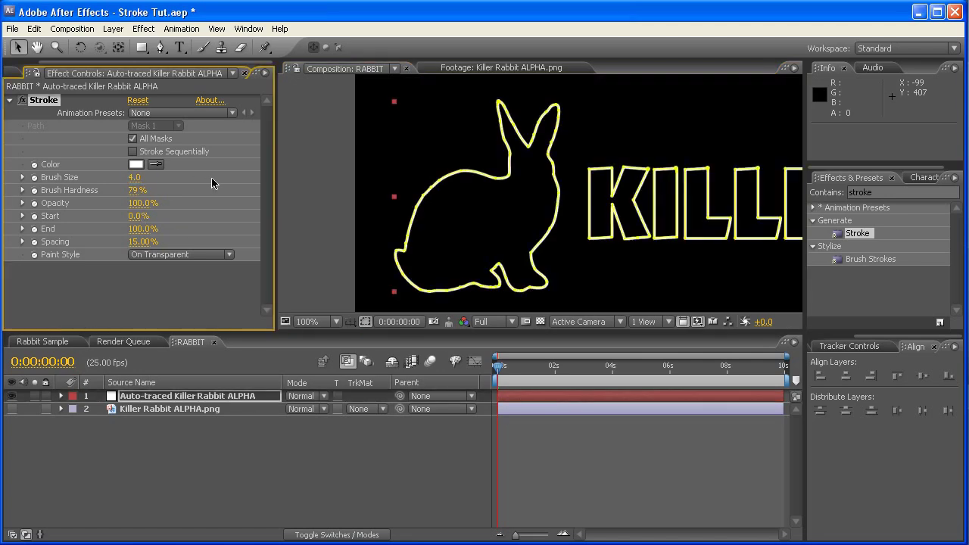
{"action": "left_click", "coordinate": [331, 209]}
{"action": "key", "text": "h"}
{"action": "mouse_move", "coordinate": [644, 205]}
{"action": "left_mouse_down"}
{"action": "mouse_move", "coordinate": [598, 203]}
{"action": "mouse_move", "coordinate": [583, 184]}
{"action": "left_mouse_up"}
{"action": "key", "text": "v"}
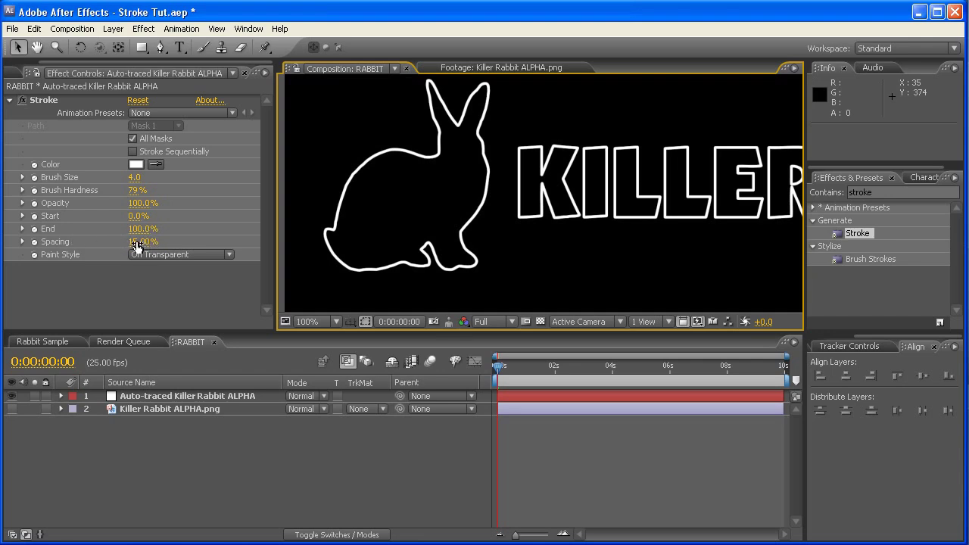
Raise Stroke Spacing to 100% and inspect the resulting dotted outlines across the logo.
{"action": "left_click_drag", "start_coordinate": [135, 246], "coordinate": [224, 245]}
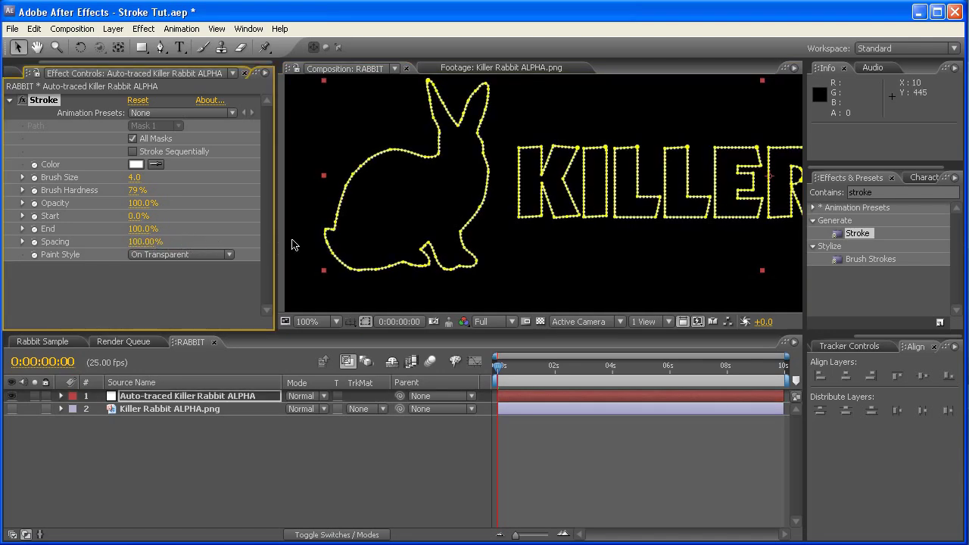
{"action": "left_click", "coordinate": [299, 246]}
{"action": "key", "text": "h"}
{"action": "left_click_drag", "start_coordinate": [611, 205], "coordinate": [426, 226]}
{"action": "mouse_move", "coordinate": [631, 225]}
{"action": "left_mouse_down"}
{"action": "mouse_move", "coordinate": [432, 234]}
{"action": "mouse_move", "coordinate": [640, 227]}
{"action": "left_mouse_up"}
{"action": "left_click_drag", "start_coordinate": [326, 225], "coordinate": [471, 220]}
{"action": "key", "text": "v"}
{"action": "scroll", "coordinate": [449, 193], "scroll_direction": "up", "scroll_amount": 1}
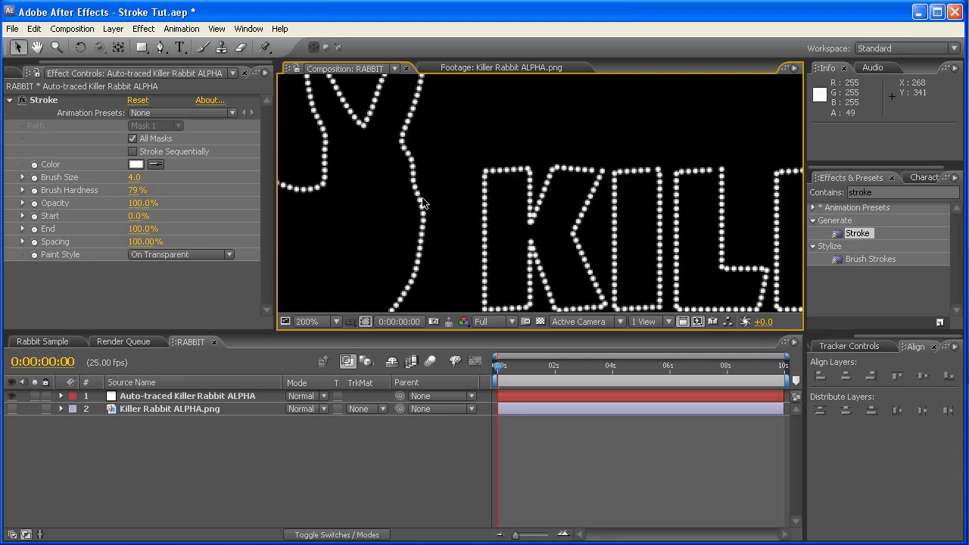
{"action": "scroll", "coordinate": [417, 202], "scroll_direction": "down", "scroll_amount": 3}
{"action": "left_click_drag", "start_coordinate": [616, 222], "coordinate": [471, 216]}
{"action": "scroll", "coordinate": [532, 202], "scroll_direction": "down", "scroll_amount": 1}
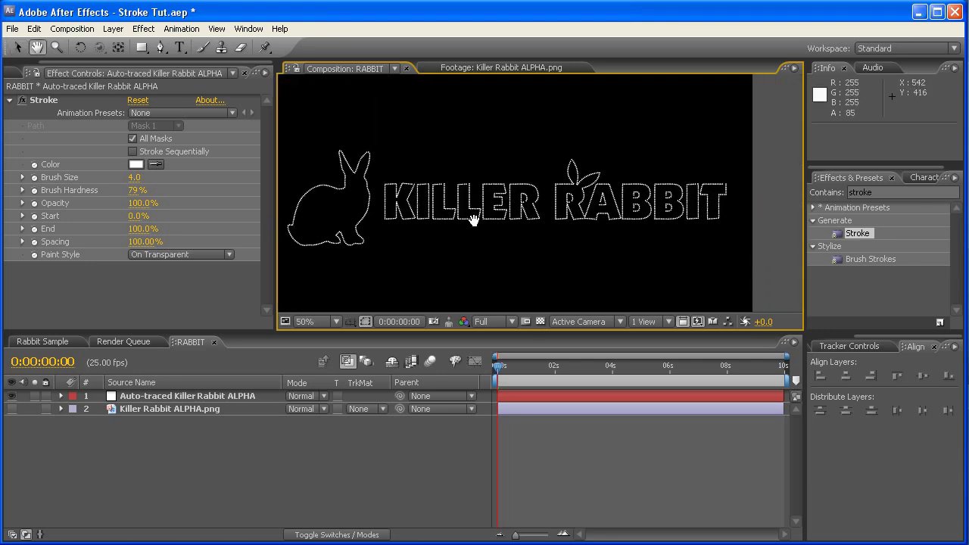
{"action": "scroll", "coordinate": [447, 214], "scroll_direction": "up", "scroll_amount": 2}
{"action": "key", "text": "h"}
{"action": "left_click_drag", "start_coordinate": [385, 216], "coordinate": [523, 214]}
{"action": "key", "text": "v"}
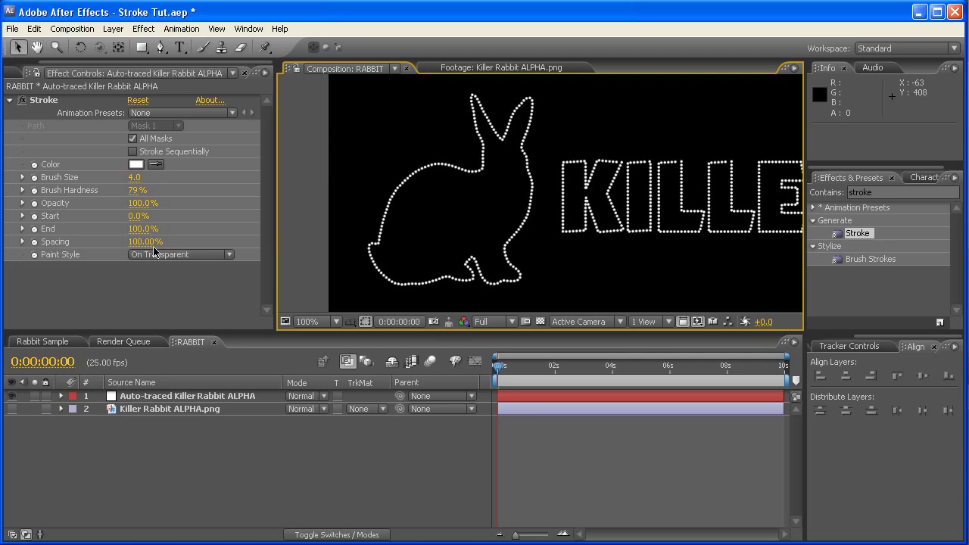
Set Stroke Spacing back to 15% for solid white outlines.
{"action": "left_click", "coordinate": [144, 243]}
{"action": "type", "text": "15"}
{"action": "key", "text": "Return"}
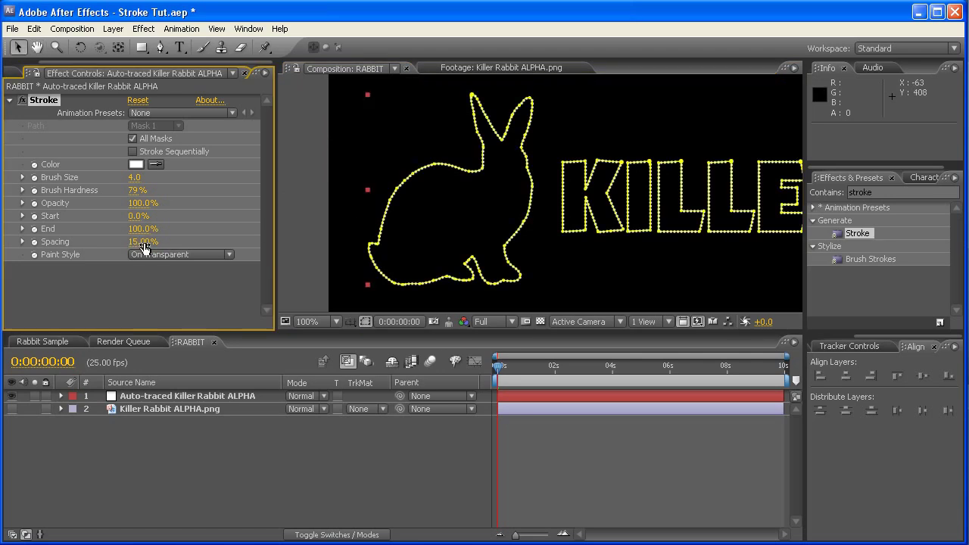
{"action": "left_click", "coordinate": [299, 237]}
{"action": "scroll", "coordinate": [529, 201], "scroll_direction": "down", "scroll_amount": 2}
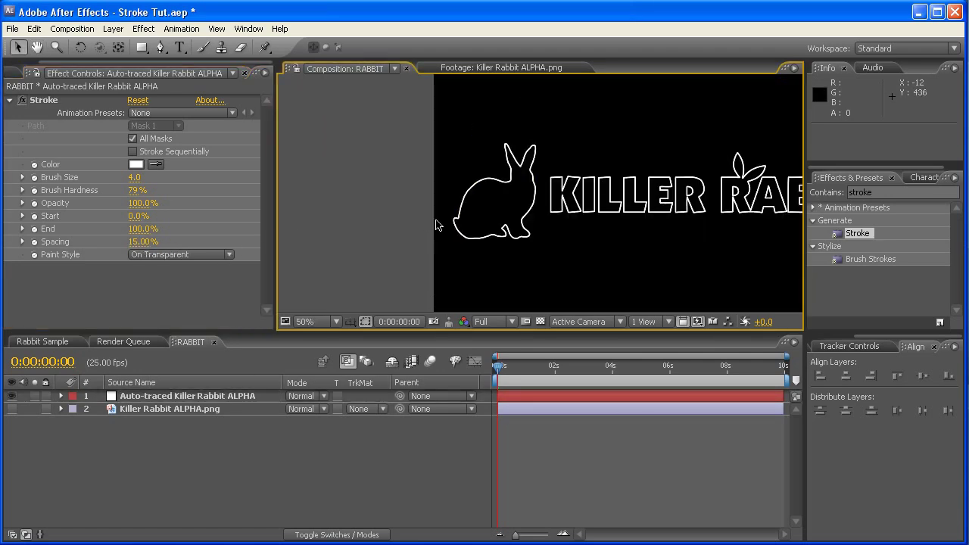
{"action": "key", "text": "h"}
{"action": "left_click_drag", "start_coordinate": [643, 205], "coordinate": [509, 215]}
Keyframe Stroke End at 100% at 0:00:05:00 and 0% at 0:00:00:00.
{"action": "key", "text": "v"}
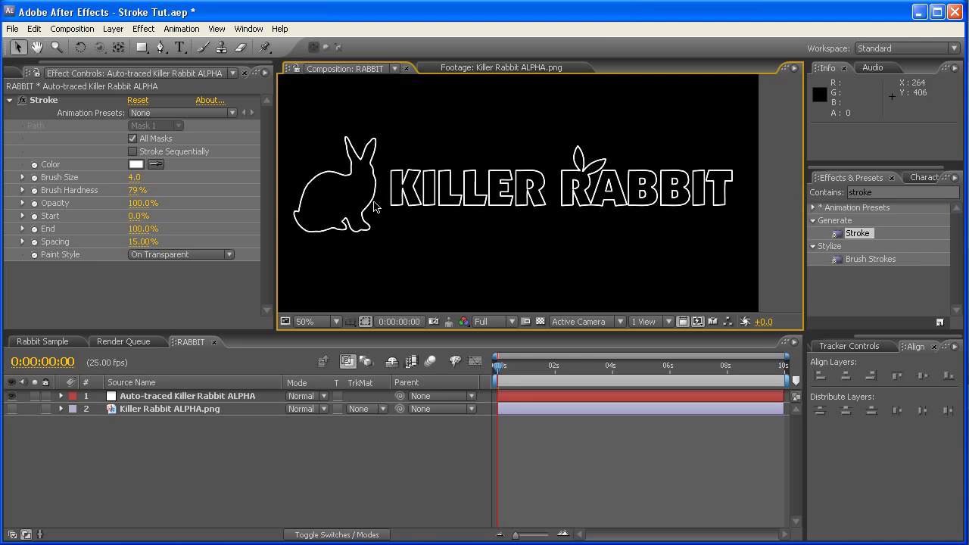
{"action": "left_click_drag", "start_coordinate": [527, 367], "coordinate": [496, 369]}
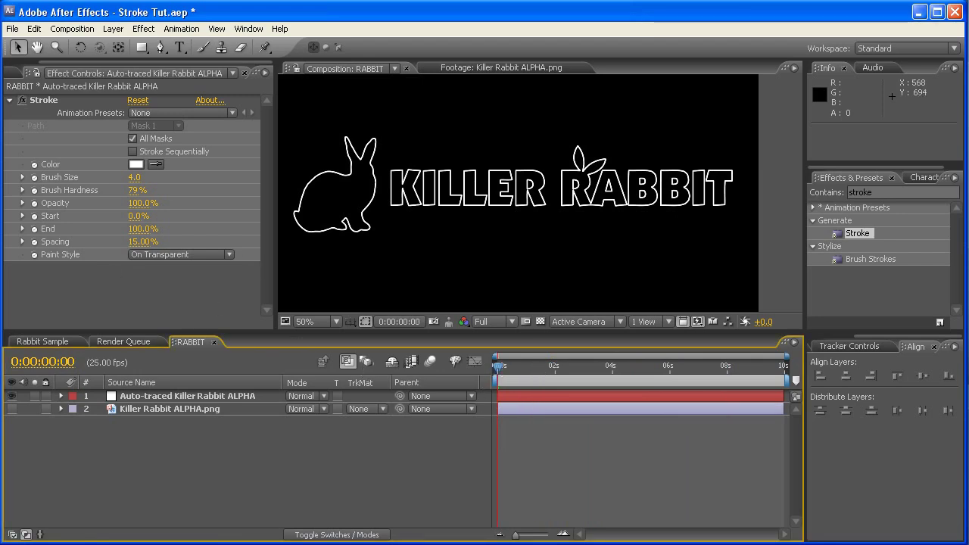
{"action": "left_click", "coordinate": [33, 230]}
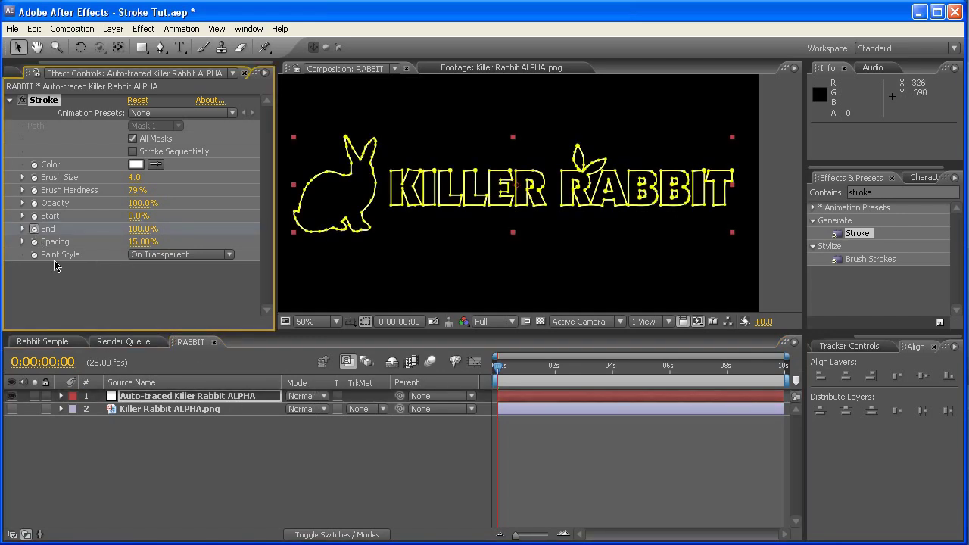
{"action": "key", "text": "u"}
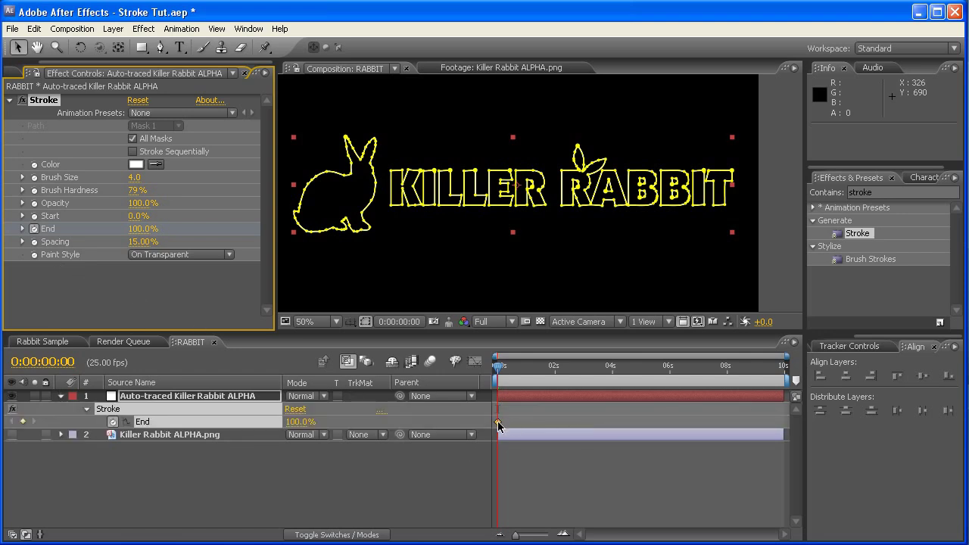
{"action": "left_click_drag", "start_coordinate": [498, 425], "coordinate": [610, 424]}
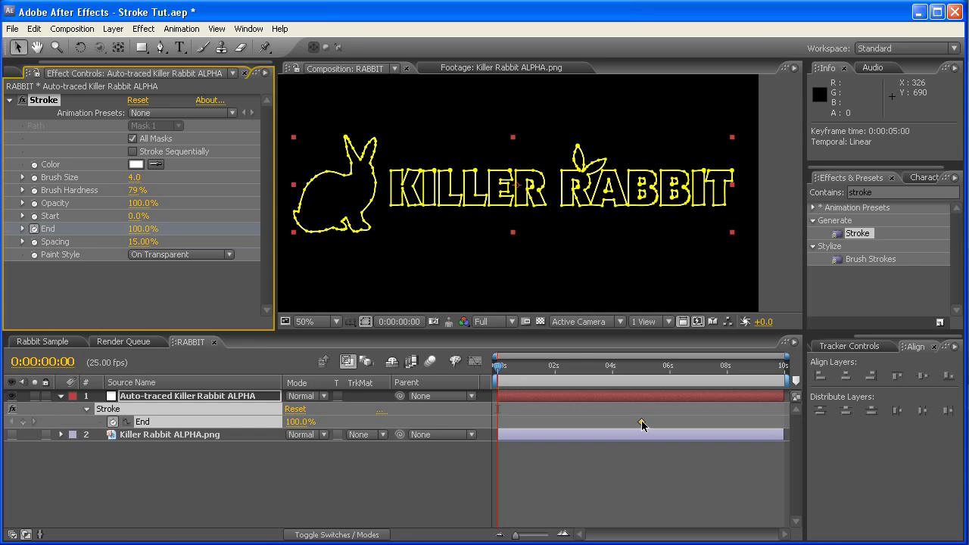
{"action": "left_click_drag", "start_coordinate": [641, 424], "coordinate": [641, 423]}
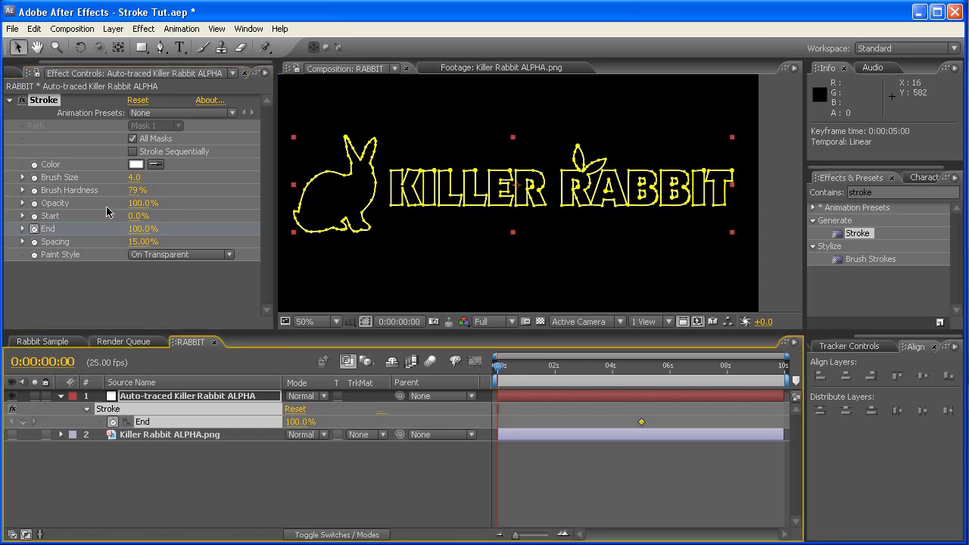
{"action": "left_click", "coordinate": [139, 230]}
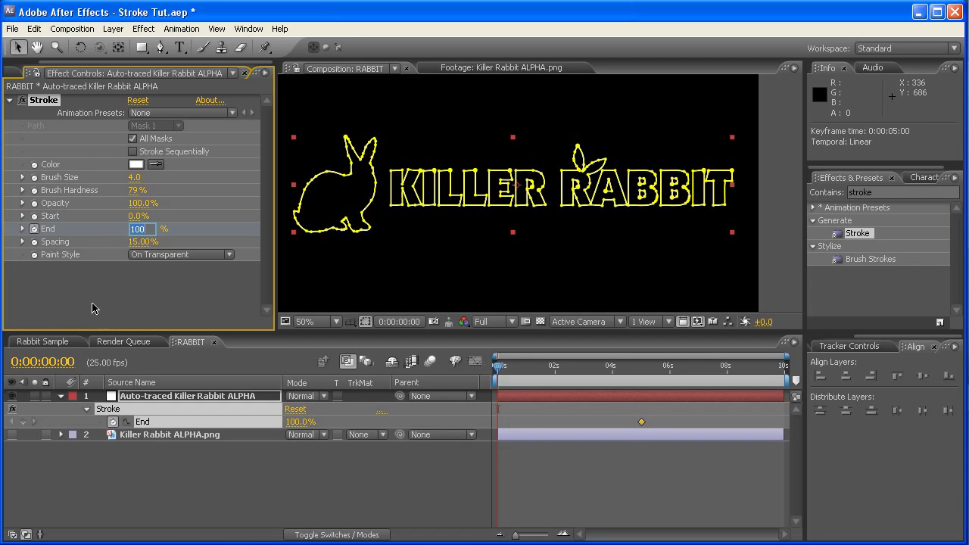
{"action": "key", "text": "Return"}
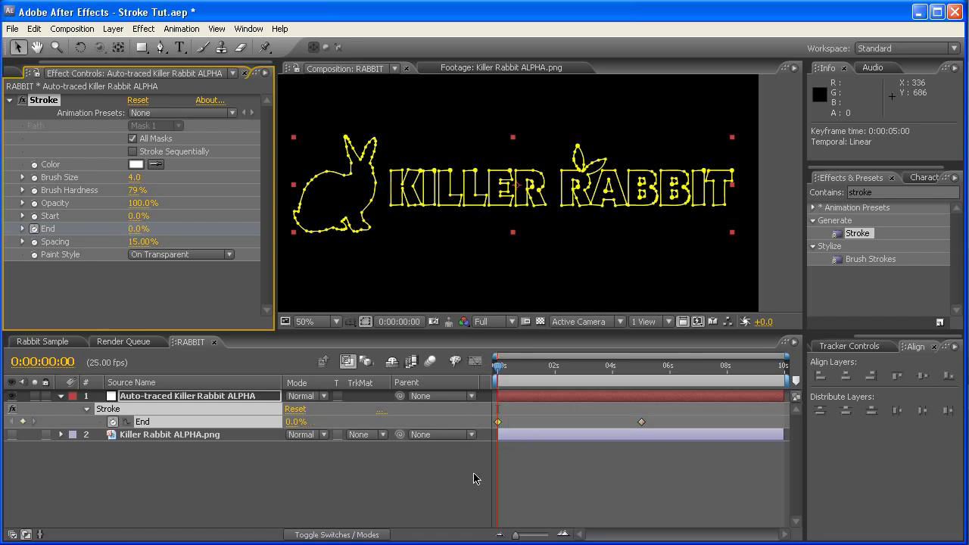
{"action": "left_click", "coordinate": [476, 478]}
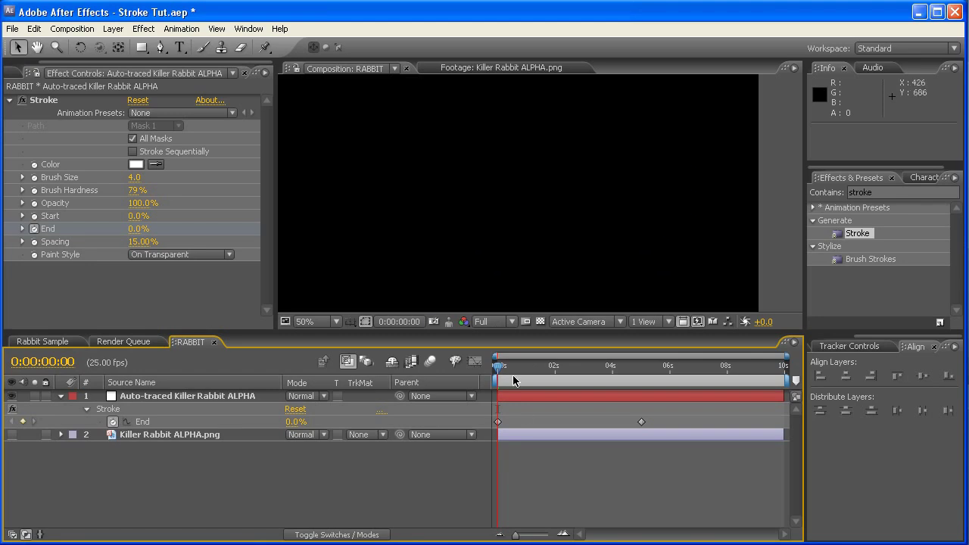
{"action": "mouse_move", "coordinate": [497, 369]}
{"action": "left_mouse_down"}
{"action": "mouse_move", "coordinate": [647, 369]}
{"action": "mouse_move", "coordinate": [649, 405]}
{"action": "left_mouse_up"}
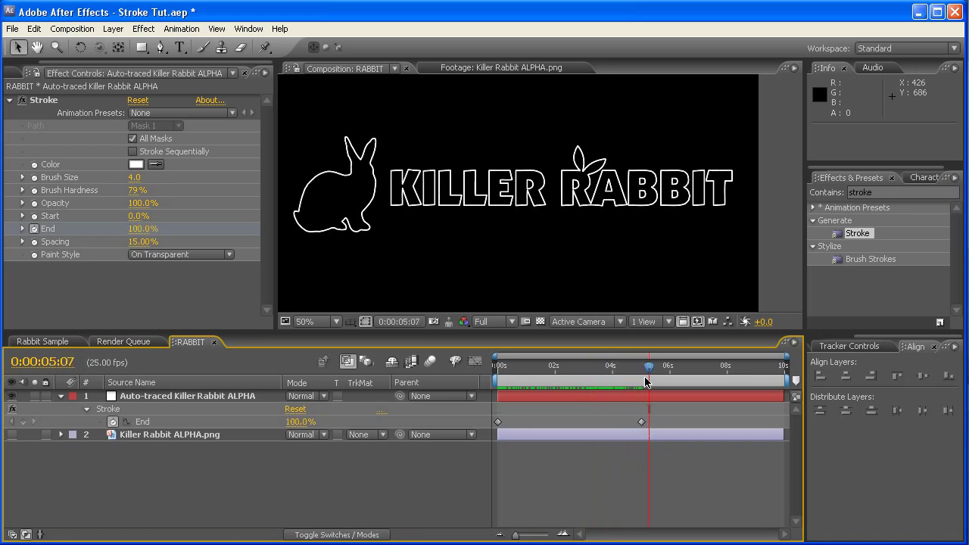
{"action": "mouse_move", "coordinate": [647, 370]}
{"action": "left_mouse_down"}
{"action": "mouse_move", "coordinate": [569, 378]}
{"action": "mouse_move", "coordinate": [497, 369]}
{"action": "mouse_move", "coordinate": [661, 368]}
{"action": "mouse_move", "coordinate": [497, 369]}
{"action": "mouse_move", "coordinate": [690, 382]}
{"action": "mouse_move", "coordinate": [498, 376]}
{"action": "mouse_move", "coordinate": [663, 384]}
{"action": "mouse_move", "coordinate": [493, 386]}
{"action": "mouse_move", "coordinate": [619, 384]}
{"action": "left_mouse_up"}
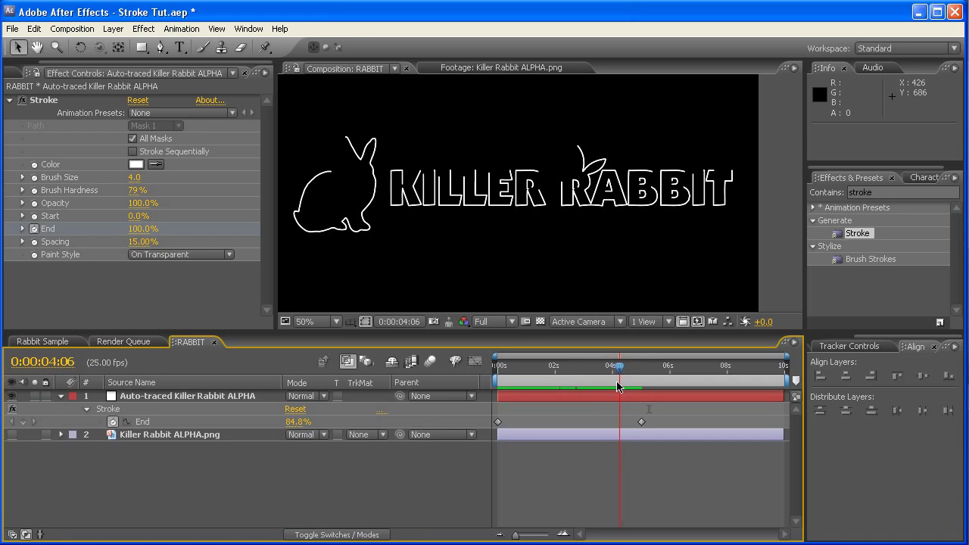
Turn on Stroke Sequentially, then scrub from the start to watch the rabbit and letter outlines draw in turn.
{"action": "left_click", "coordinate": [133, 152]}
{"action": "left_click", "coordinate": [566, 462]}
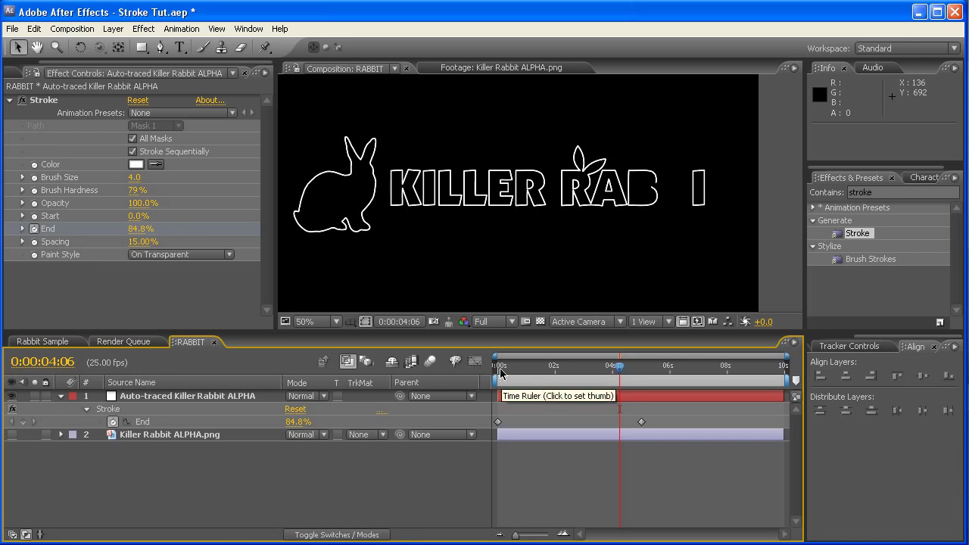
{"action": "left_click", "coordinate": [494, 371]}
{"action": "mouse_move", "coordinate": [499, 371]}
{"action": "left_mouse_down"}
{"action": "mouse_move", "coordinate": [657, 370]}
{"action": "mouse_move", "coordinate": [499, 369]}
{"action": "mouse_move", "coordinate": [532, 382]}
{"action": "mouse_move", "coordinate": [660, 386]}
{"action": "mouse_move", "coordinate": [498, 403]}
{"action": "mouse_move", "coordinate": [615, 387]}
{"action": "left_mouse_up"}
{"action": "left_click", "coordinate": [150, 397]}
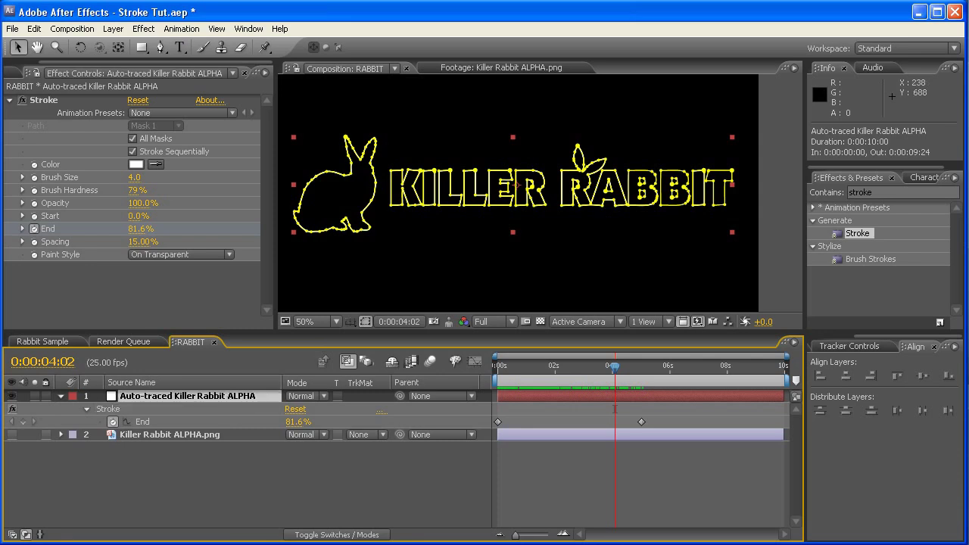
Reveal the logo layer's masks with M and scroll through the list of 19 masks.
{"action": "key", "text": "m"}
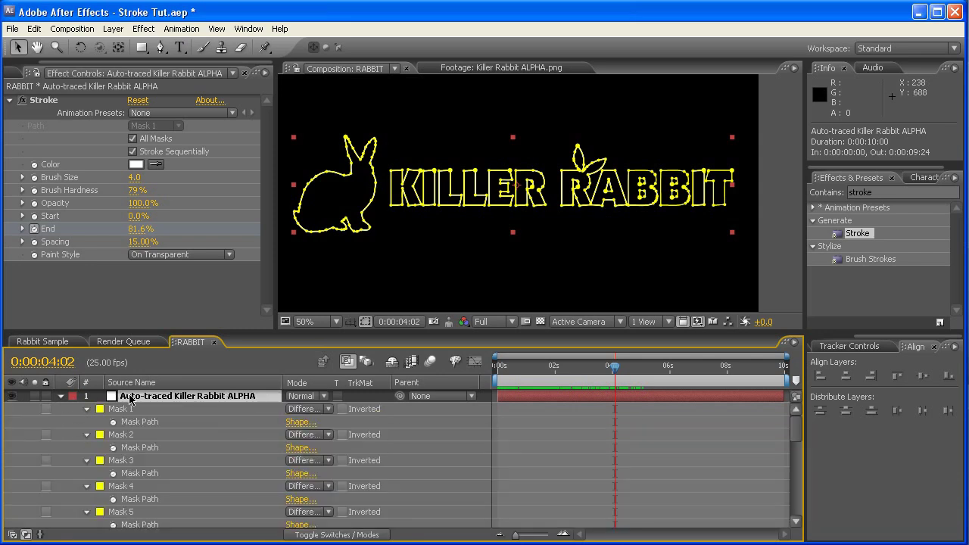
{"action": "key", "text": "h"}
{"action": "scroll", "coordinate": [492, 401], "scroll_direction": "down", "scroll_amount": 8}
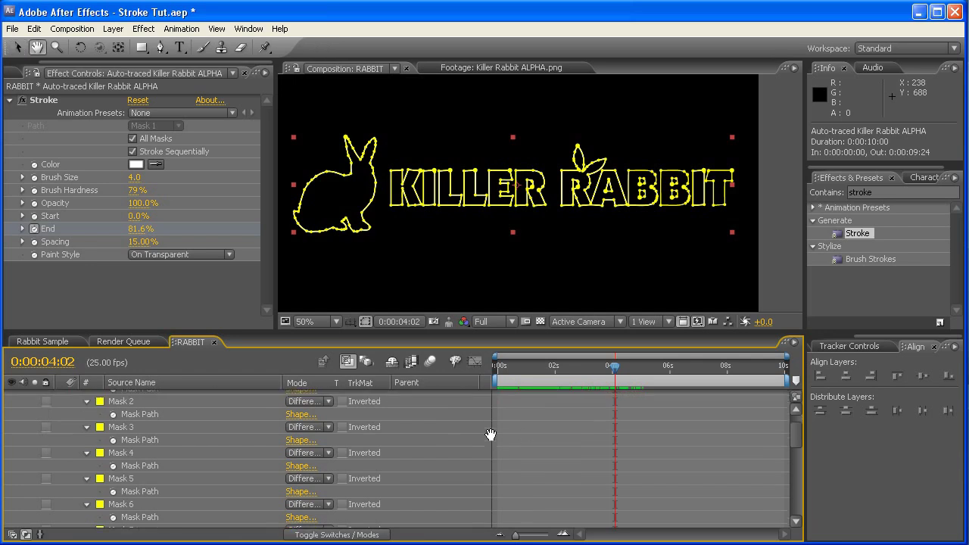
{"action": "scroll", "coordinate": [478, 412], "scroll_direction": "down", "scroll_amount": 6}
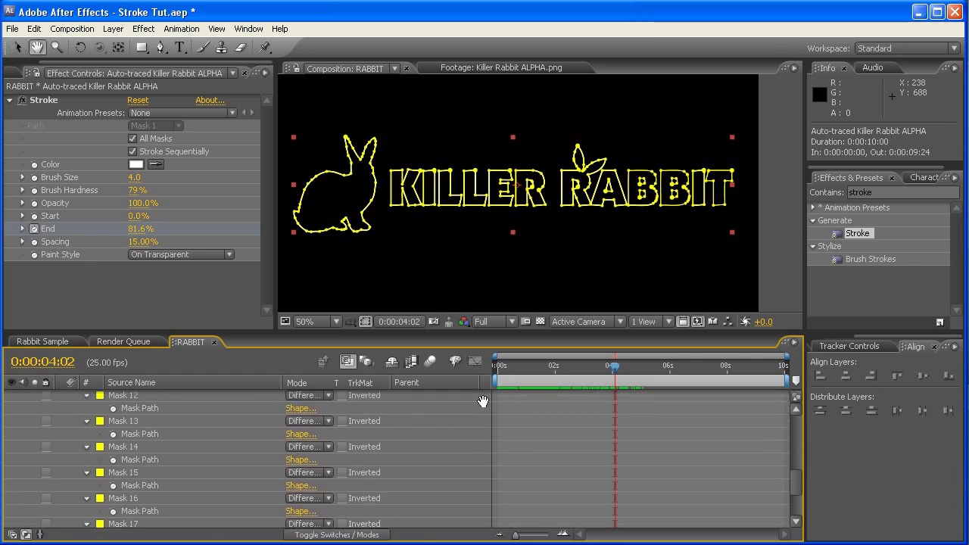
{"action": "scroll", "coordinate": [470, 437], "scroll_direction": "up", "scroll_amount": 15}
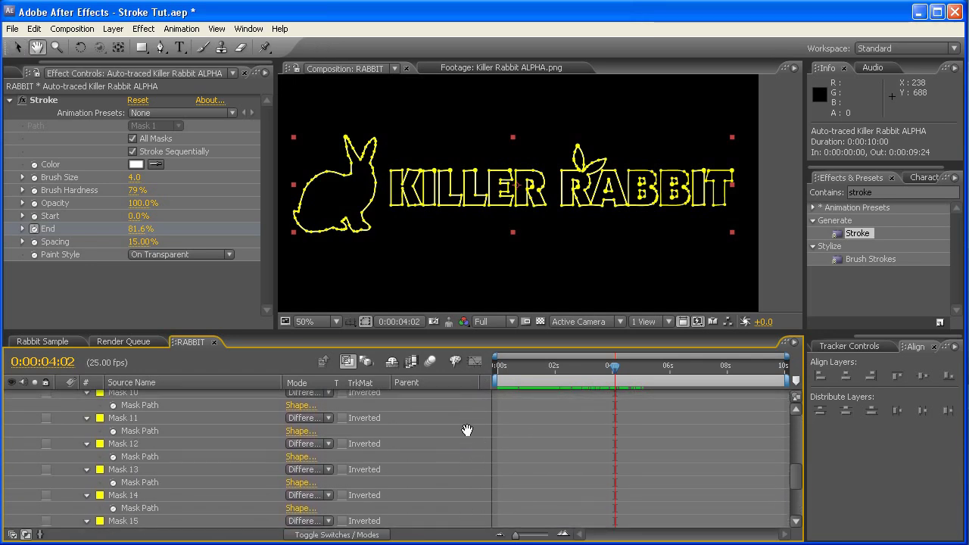
{"action": "scroll", "coordinate": [465, 469], "scroll_direction": "up", "scroll_amount": 1}
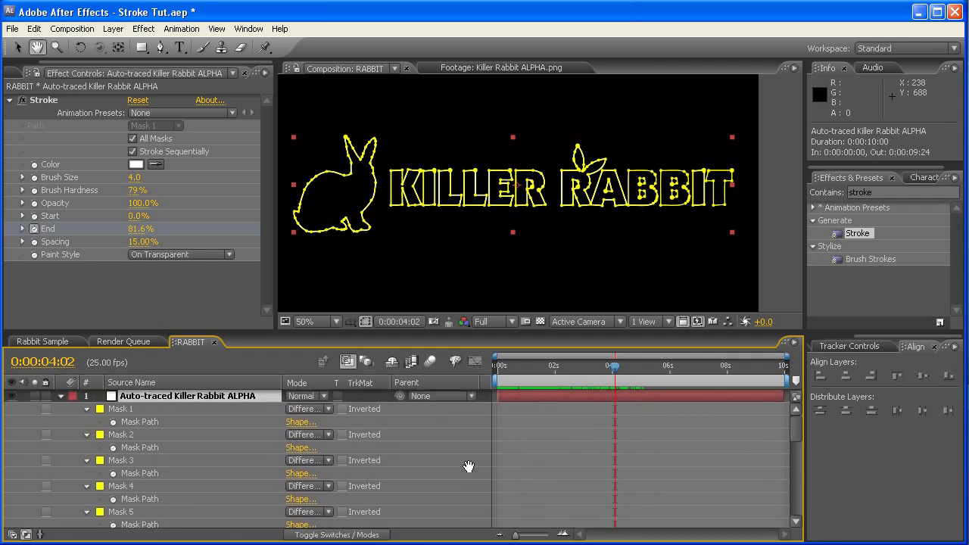
{"action": "key", "text": "v"}
Identify the Mask 1 and Mask 2 outlines and preview the drawing order by scrubbing and playing.
{"action": "left_click", "coordinate": [115, 410]}
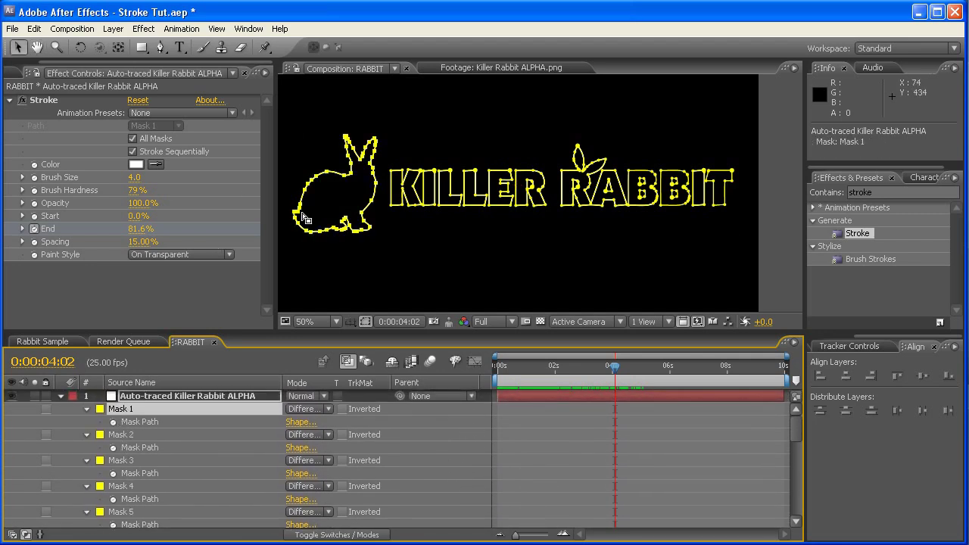
{"action": "left_click", "coordinate": [554, 466]}
{"action": "left_click_drag", "start_coordinate": [497, 367], "coordinate": [537, 365]}
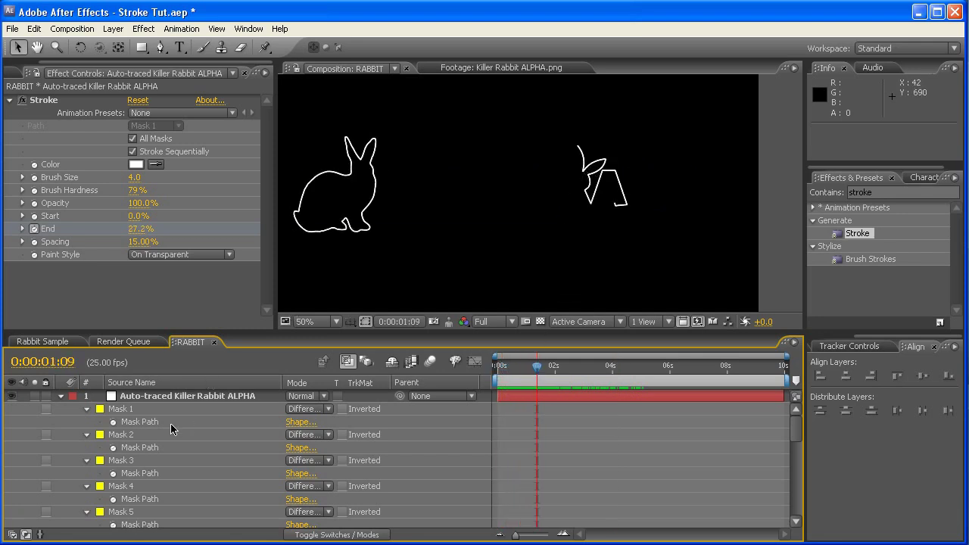
{"action": "left_click", "coordinate": [121, 434]}
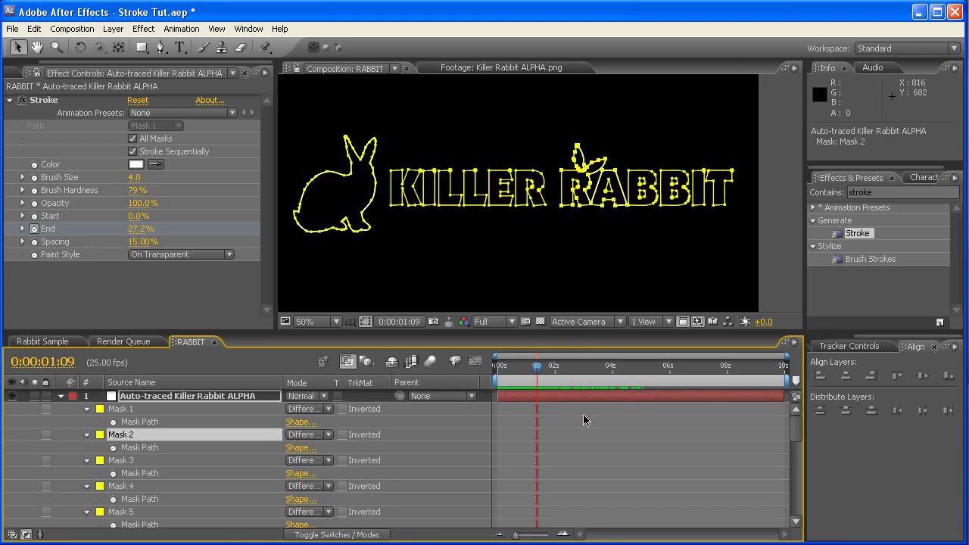
{"action": "left_click", "coordinate": [565, 428]}
{"action": "mouse_move", "coordinate": [530, 366]}
{"action": "left_mouse_down"}
{"action": "mouse_move", "coordinate": [496, 367]}
{"action": "mouse_move", "coordinate": [554, 370]}
{"action": "left_mouse_up"}
{"action": "key", "text": "space"}
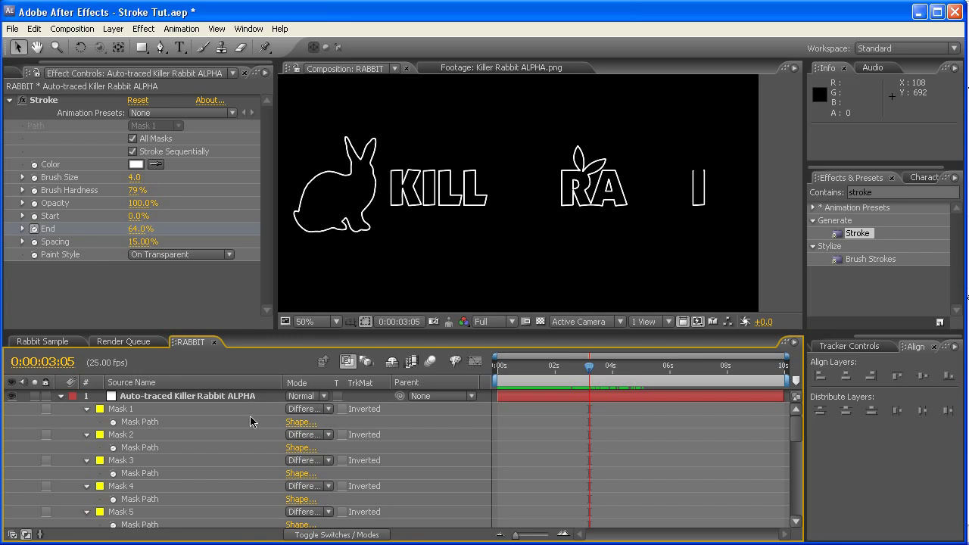
Shift-select Mask 1 through Mask 19 and collapse their rows.
{"action": "left_click", "coordinate": [147, 409]}
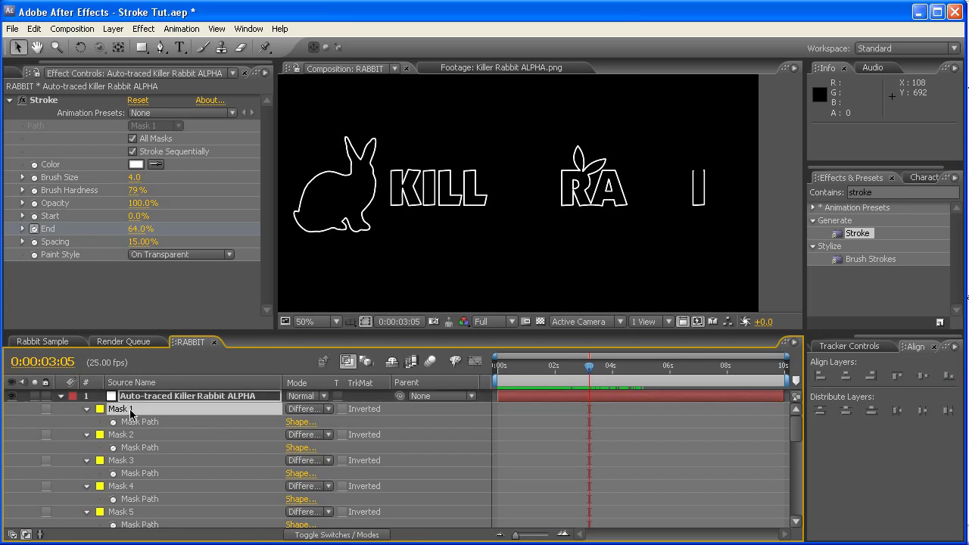
{"action": "left_click_drag", "start_coordinate": [794, 429], "coordinate": [794, 506]}
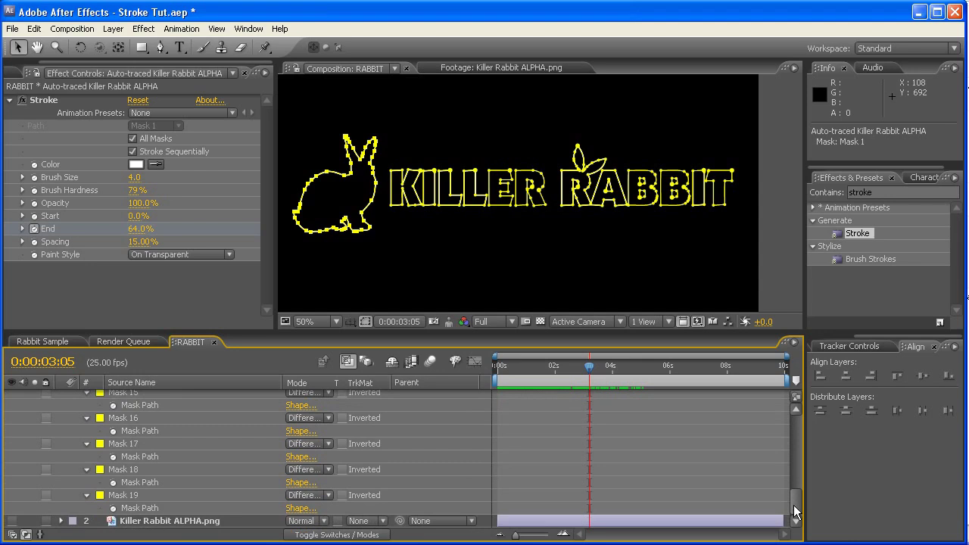
{"action": "left_click", "coordinate": [123, 497], "text": "shift"}
{"action": "left_click", "coordinate": [88, 497]}
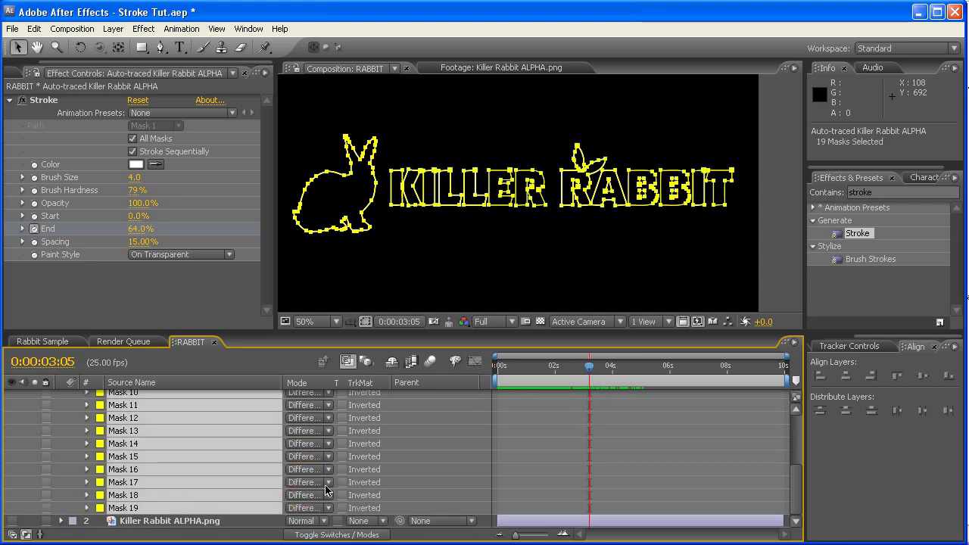
{"action": "left_click", "coordinate": [450, 487]}
{"action": "left_click_drag", "start_coordinate": [789, 495], "coordinate": [797, 440]}
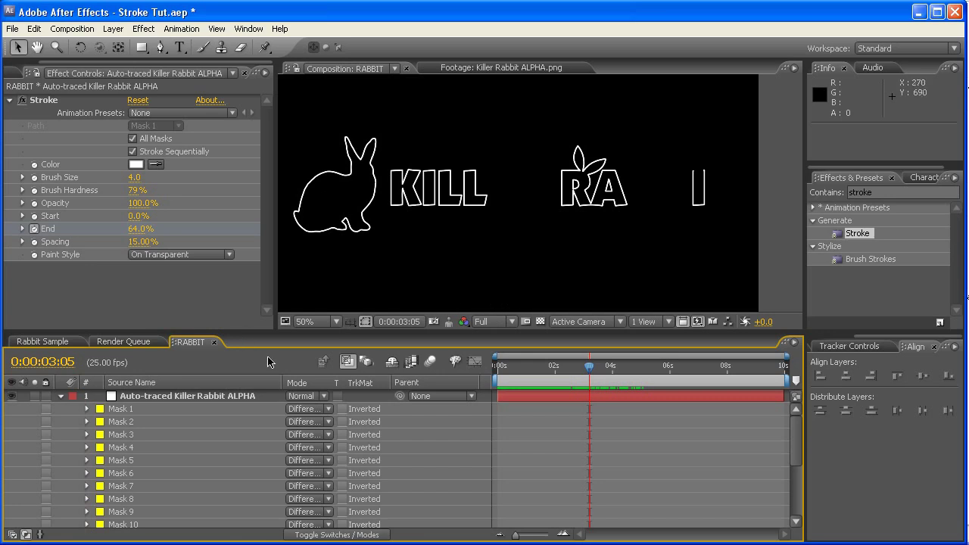
Move the letter K mask (Mask 5) to just below Mask 1 and preview the rabbit-then-K draw.
{"action": "left_click", "coordinate": [123, 409]}
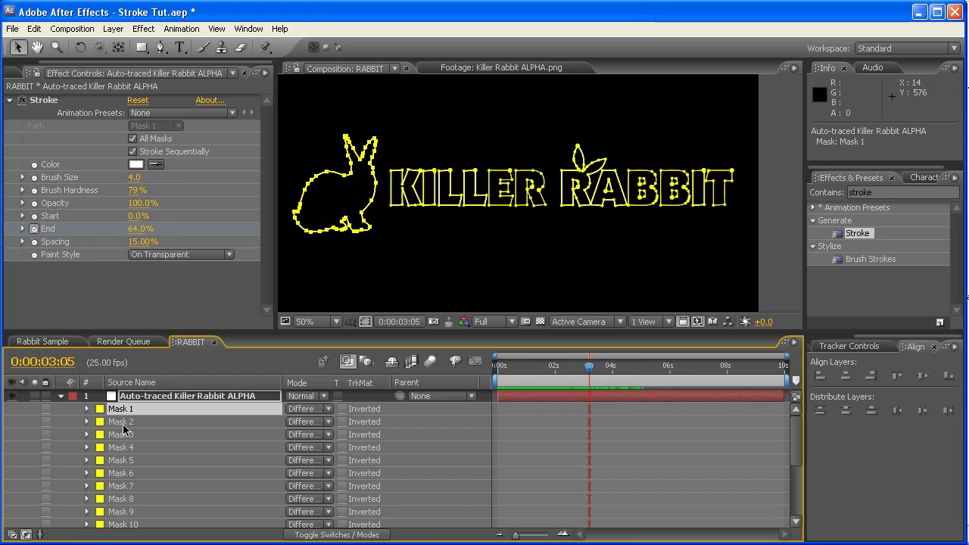
{"action": "left_click", "coordinate": [392, 196]}
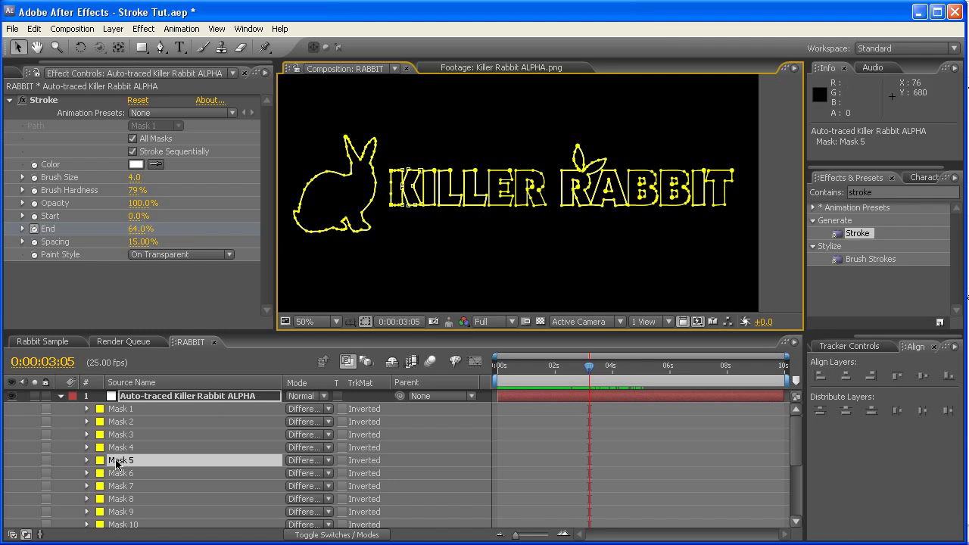
{"action": "left_click_drag", "start_coordinate": [117, 463], "coordinate": [114, 414]}
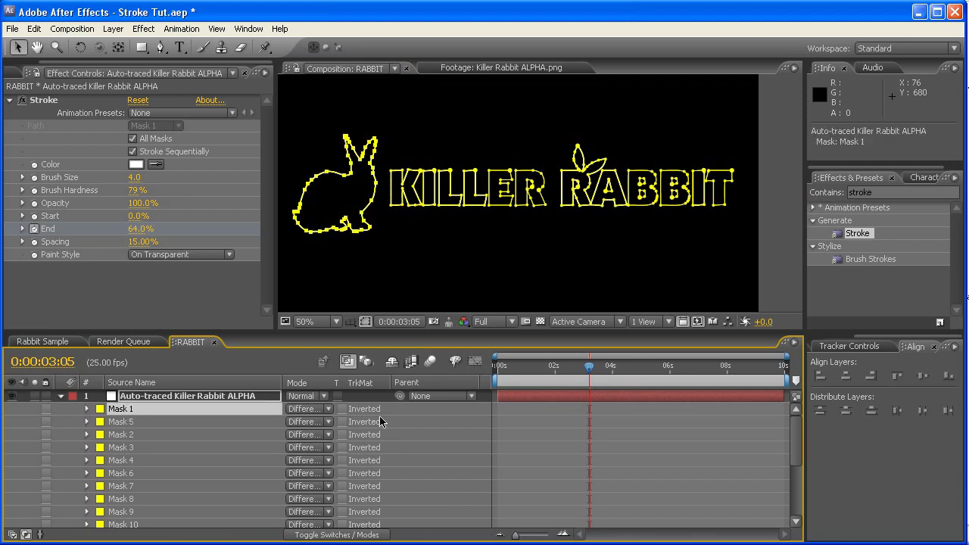
{"action": "left_click", "coordinate": [496, 371]}
{"action": "left_click_drag", "start_coordinate": [494, 371], "coordinate": [550, 367]}
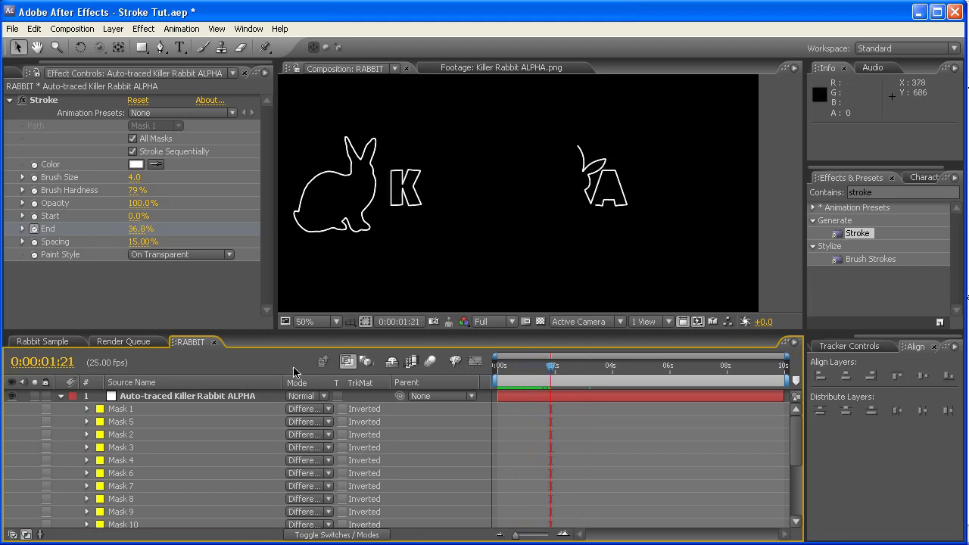
Drag the rabbit-ear mask (Mask 2) below Mask 9 and preview the new drawing order.
{"action": "left_click", "coordinate": [588, 193]}
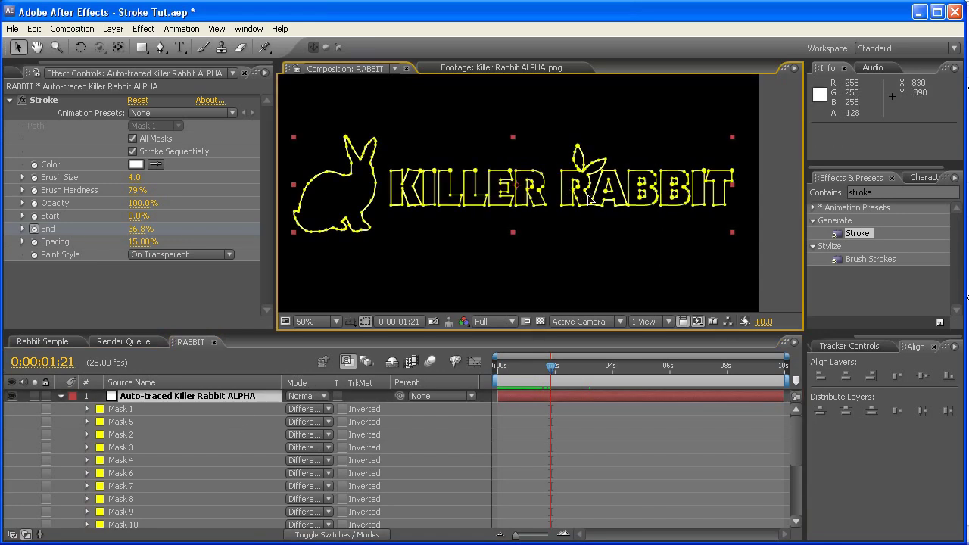
{"action": "left_click", "coordinate": [583, 206]}
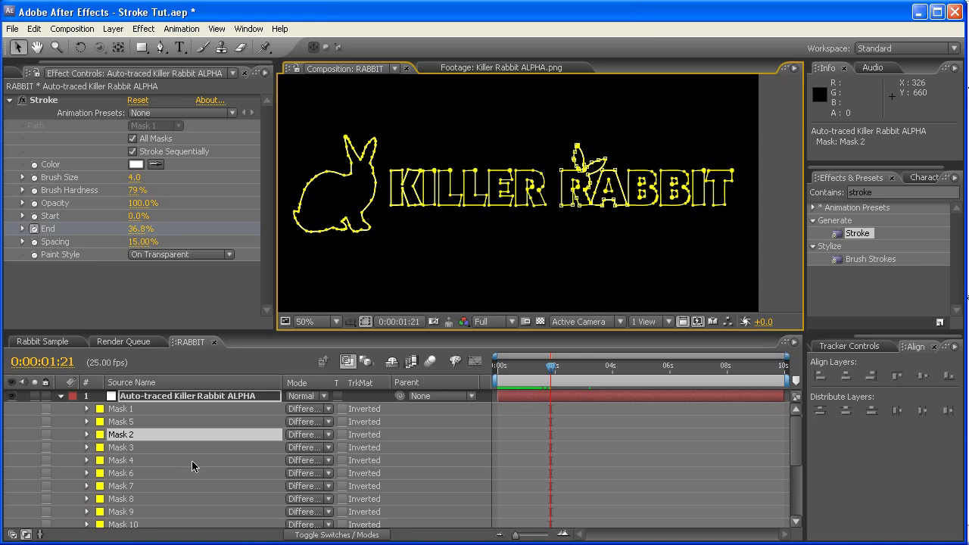
{"action": "scroll", "coordinate": [194, 443], "scroll_direction": "down", "scroll_amount": 1}
{"action": "left_click_drag", "start_coordinate": [130, 412], "coordinate": [132, 490]}
{"action": "left_click", "coordinate": [553, 415]}
{"action": "left_click_drag", "start_coordinate": [511, 370], "coordinate": [624, 369]}
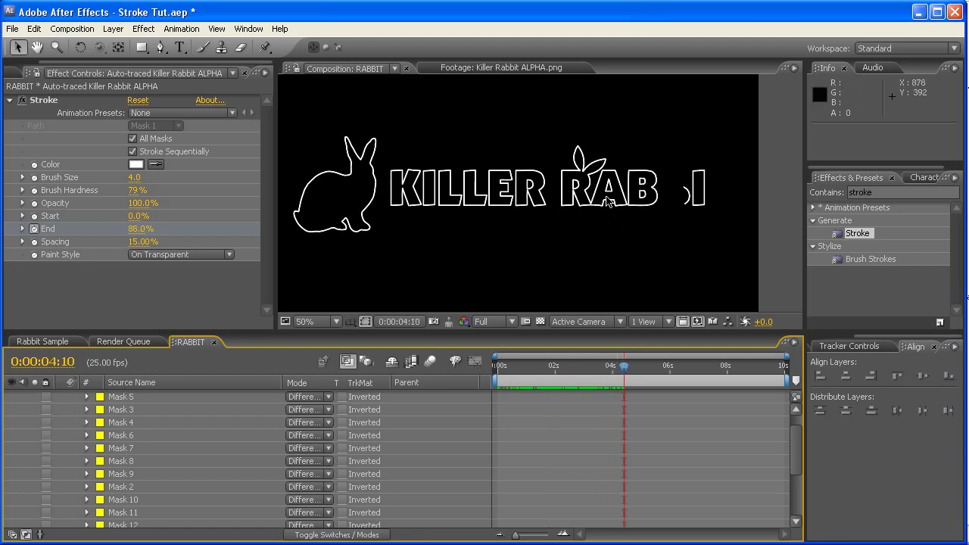
Compare the R and ear outline masks in the viewer, then preview the animation from near the start.
{"action": "left_click", "coordinate": [611, 193]}
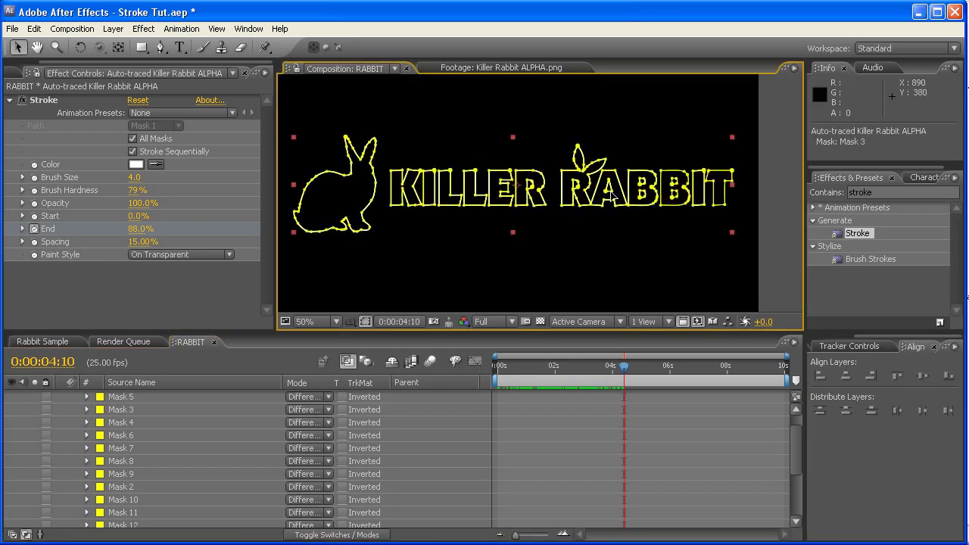
{"action": "left_click", "coordinate": [622, 178]}
{"action": "left_click", "coordinate": [619, 179]}
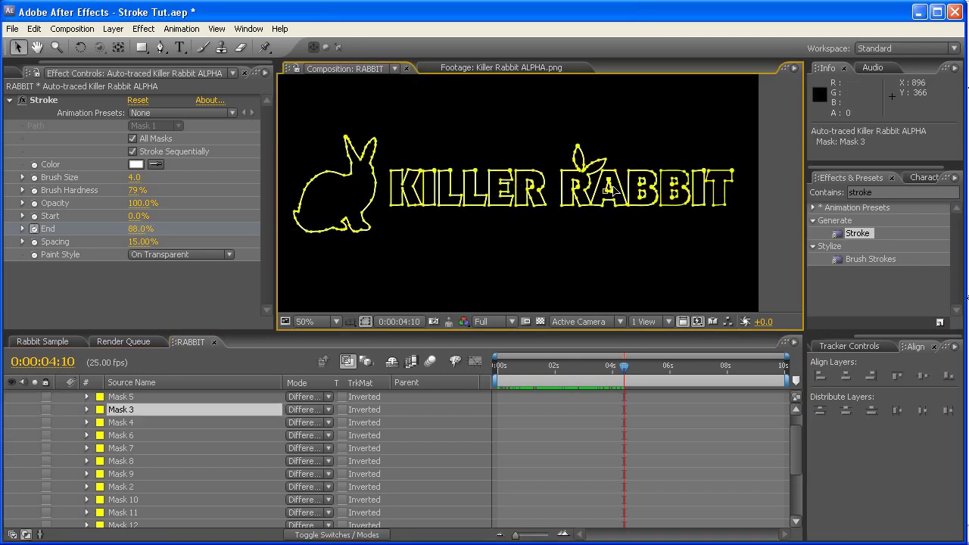
{"action": "left_click", "coordinate": [616, 189]}
{"action": "left_click", "coordinate": [613, 194]}
{"action": "left_click", "coordinate": [614, 193]}
{"action": "left_click", "coordinate": [624, 195]}
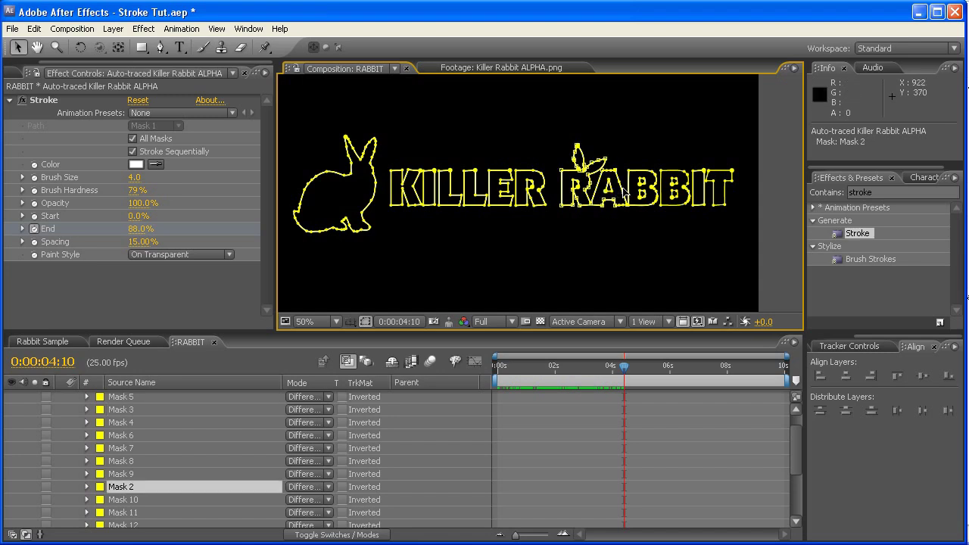
{"action": "left_click", "coordinate": [614, 300]}
{"action": "mouse_move", "coordinate": [556, 367]}
{"action": "left_mouse_down"}
{"action": "mouse_move", "coordinate": [564, 368]}
{"action": "mouse_move", "coordinate": [513, 369]}
{"action": "mouse_move", "coordinate": [632, 369]}
{"action": "left_mouse_up"}
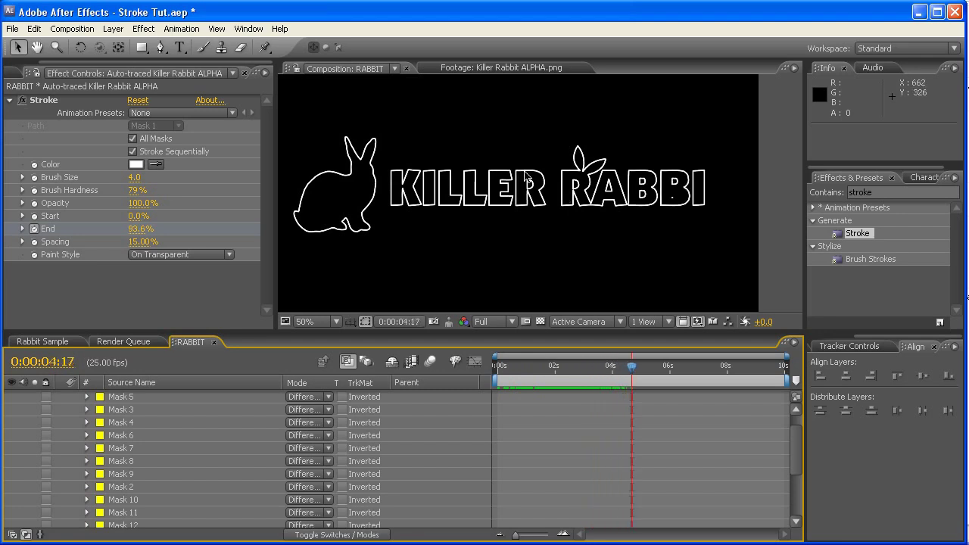